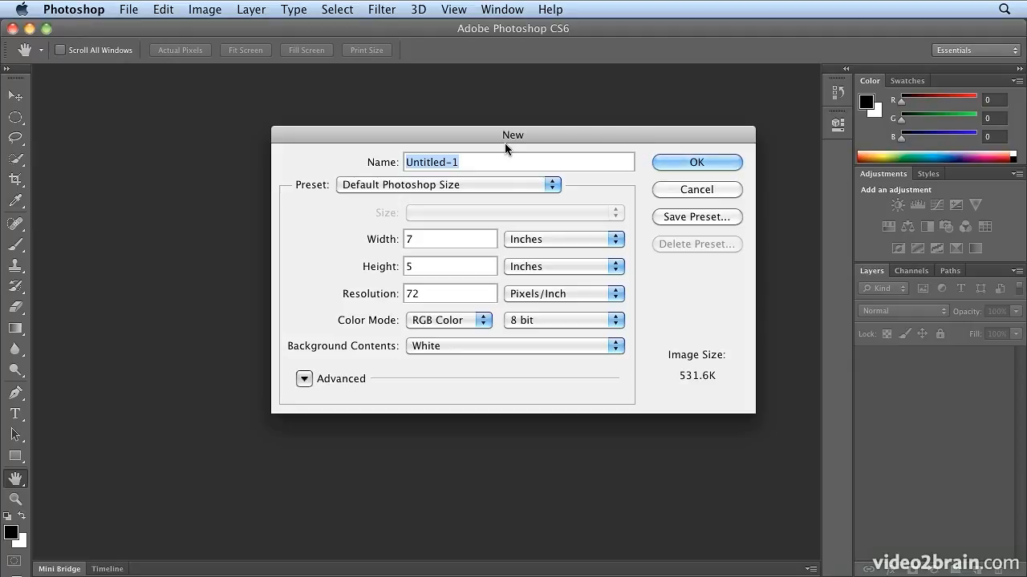
# Step: Name the new document mock-up
pyautogui.write('mock-up')
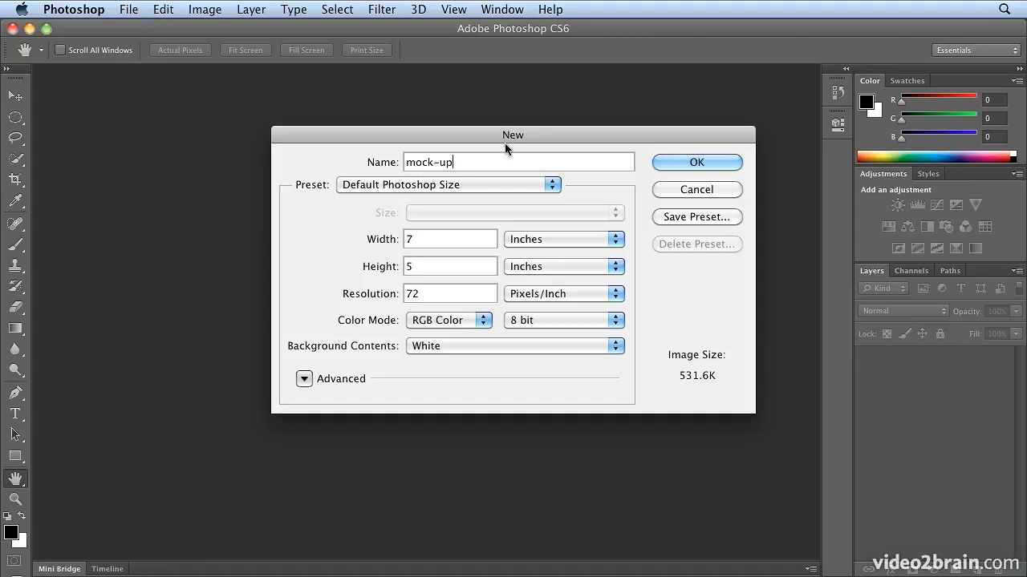
pyautogui.write('Kel')
pyautogui.write('ly.jpg')
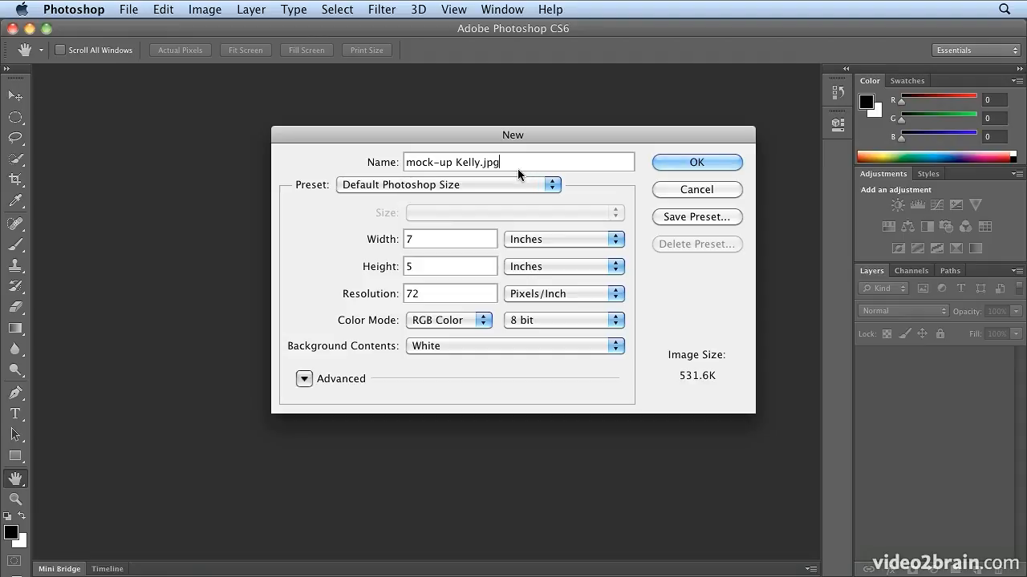
pyautogui.tripleClick(455, 164)
pyautogui.click(454, 163)
pyautogui.press('BackSpace')
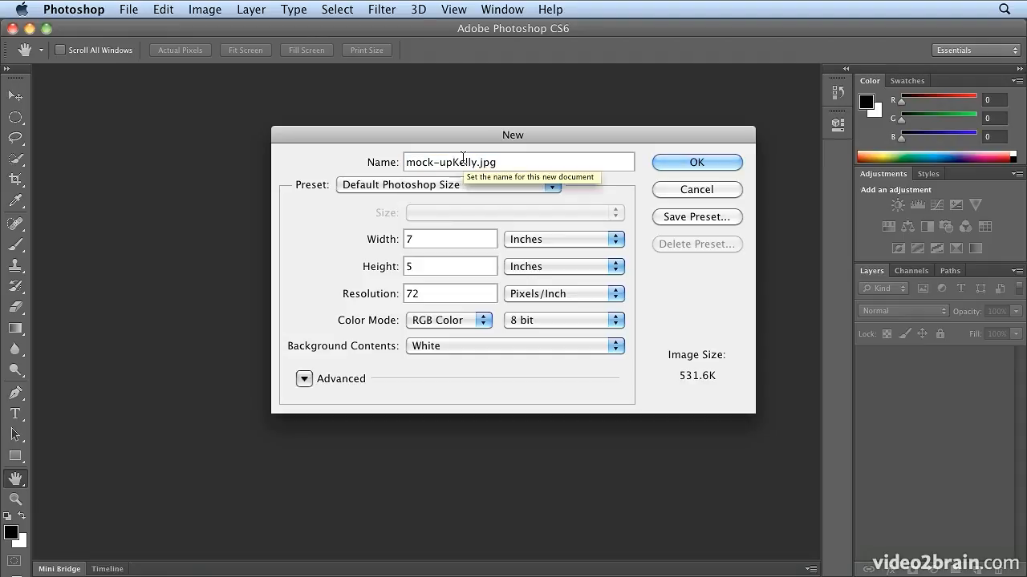
pyautogui.write('%20')
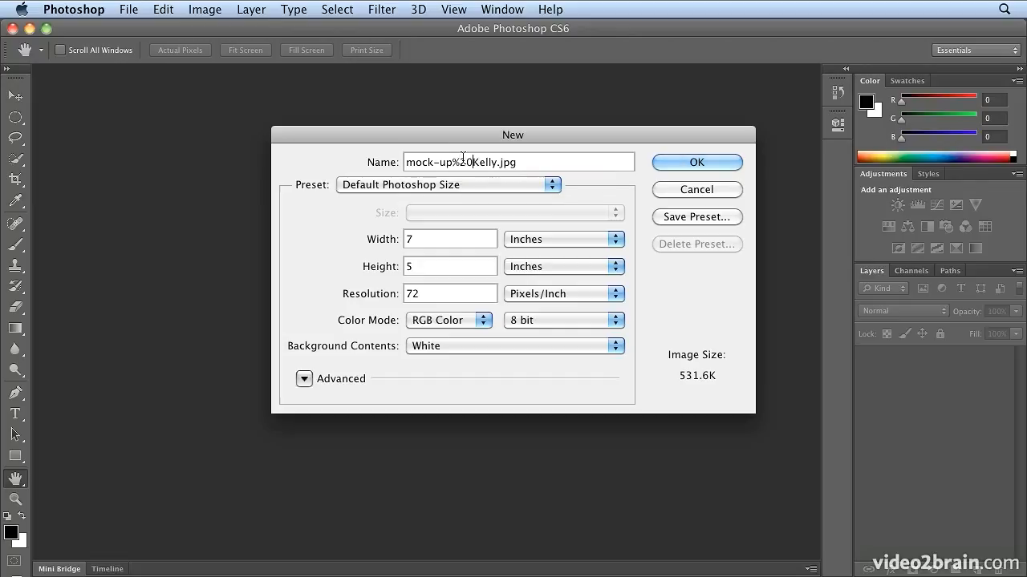
pyautogui.press('BackSpace')
pyautogui.press('BackSpace')
pyautogui.press('BackSpace')
pyautogui.press('BackSpace')
pyautogui.press('BackSpace')
pyautogui.press('BackSpace')
pyautogui.press('BackSpace')
pyautogui.press('BackSpace')
pyautogui.press('BackSpace')
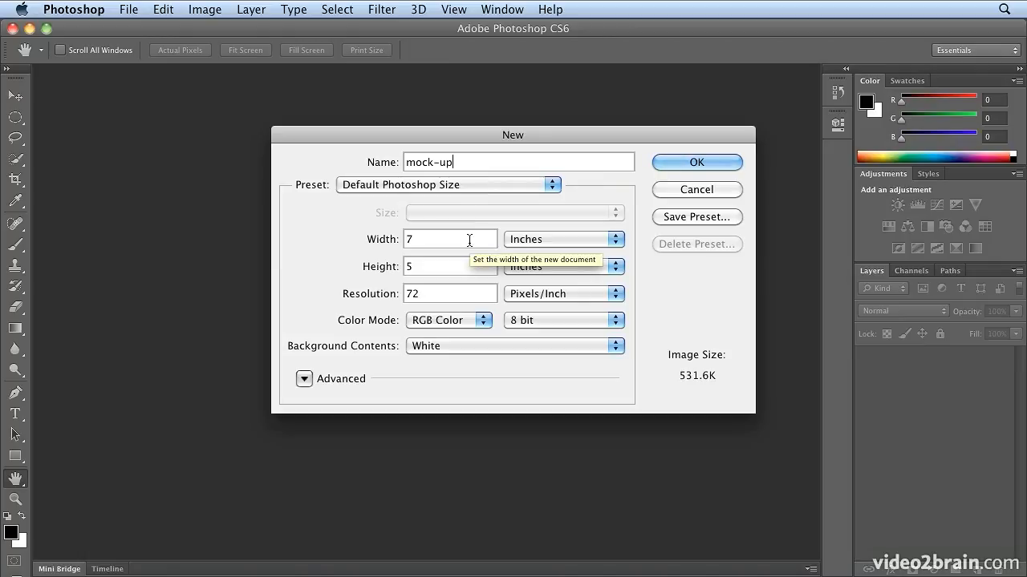
# Step: Set the new document's units to pixels, width to 320, height to 480 and resolution to 180 pixels/inch
pyautogui.click(575, 240)
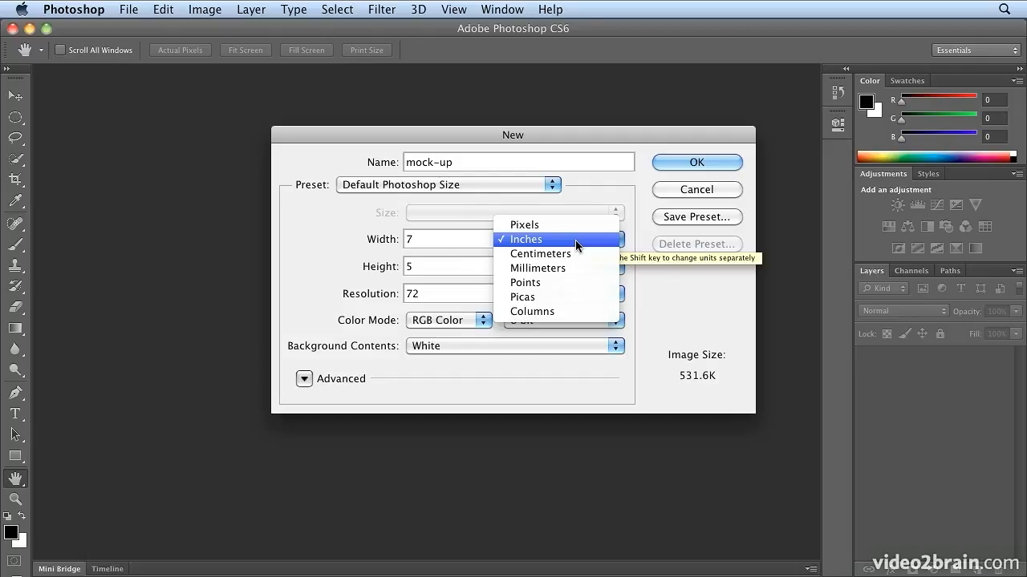
pyautogui.click(572, 224)
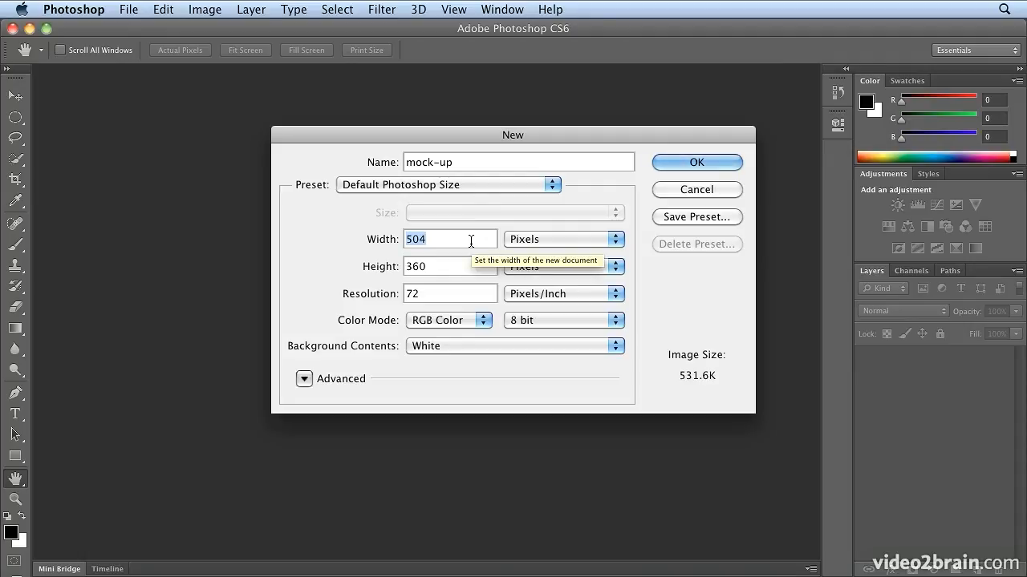
pyautogui.write('320')
pyautogui.press('Tab')
pyautogui.write('480')
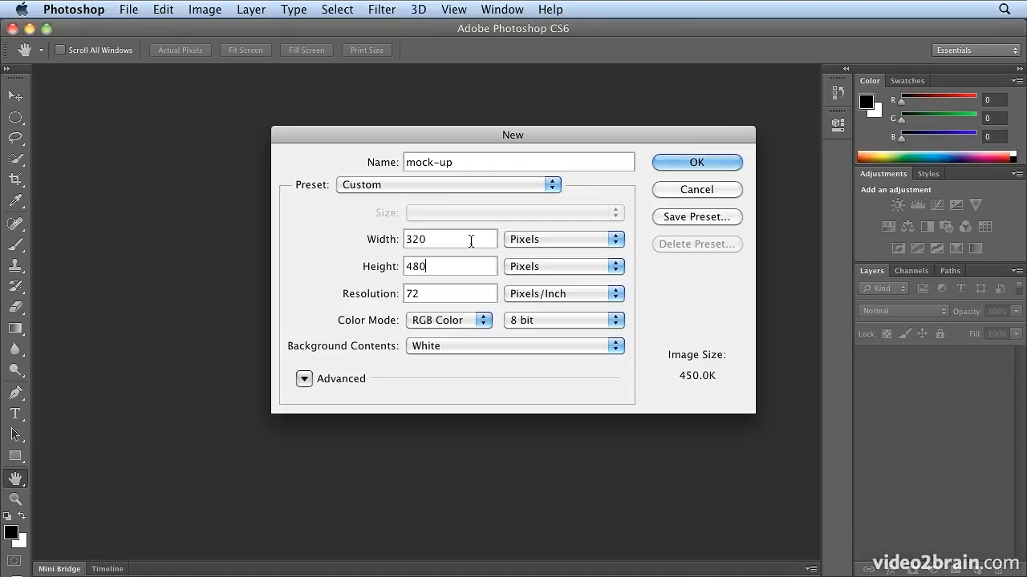
pyautogui.press('Tab')
pyautogui.write('180')
pyautogui.click(559, 240)
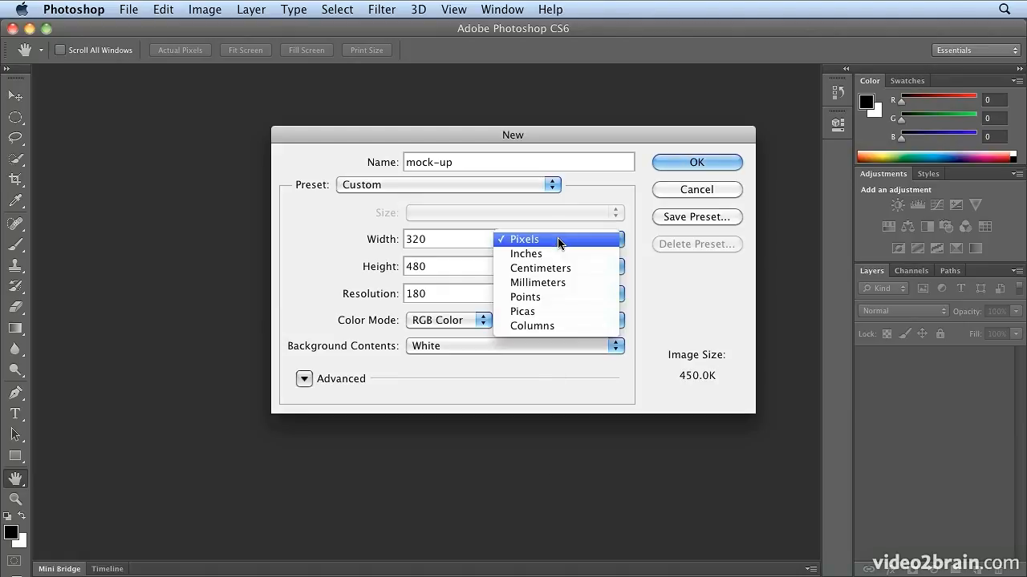
pyautogui.click(559, 239)
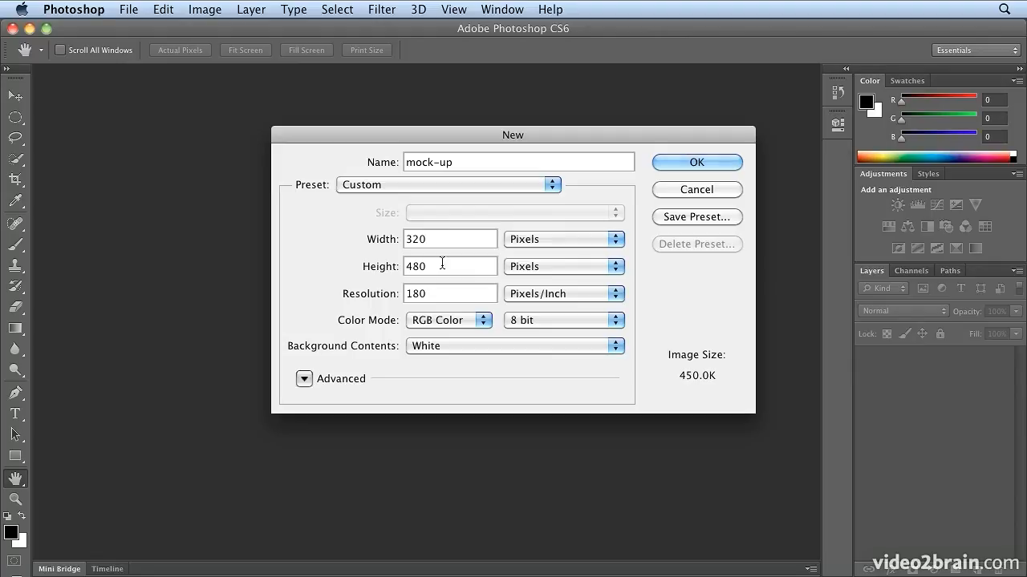
pyautogui.click(543, 245)
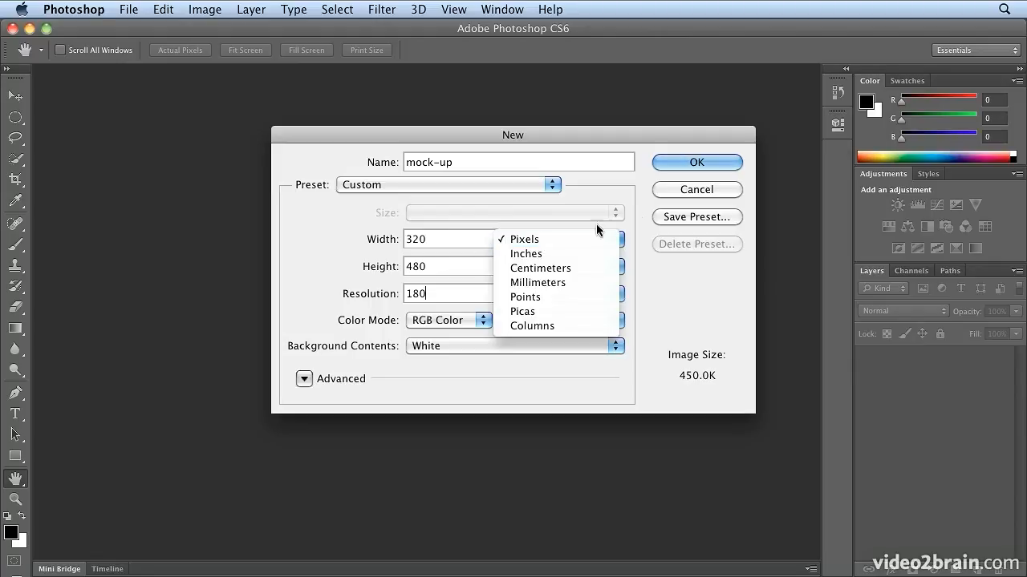
pyautogui.click(636, 221)
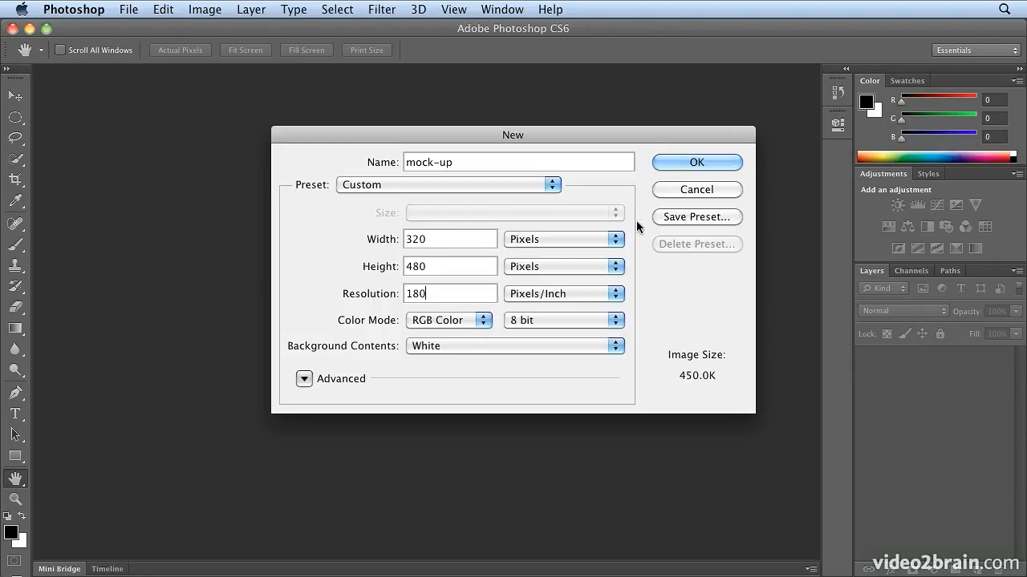
# Step: Create the new document from the entered settings
pyautogui.click(674, 164)
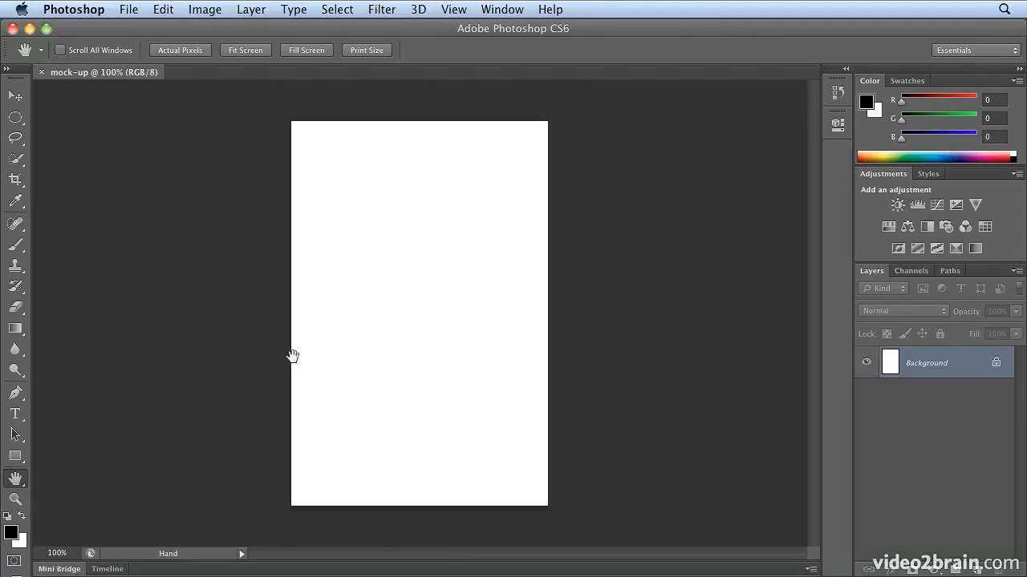
# Step: Draw a dark red filled rectangle shape of about 388 × 81 px across the canvas's upper edge
pyautogui.click(14, 455)
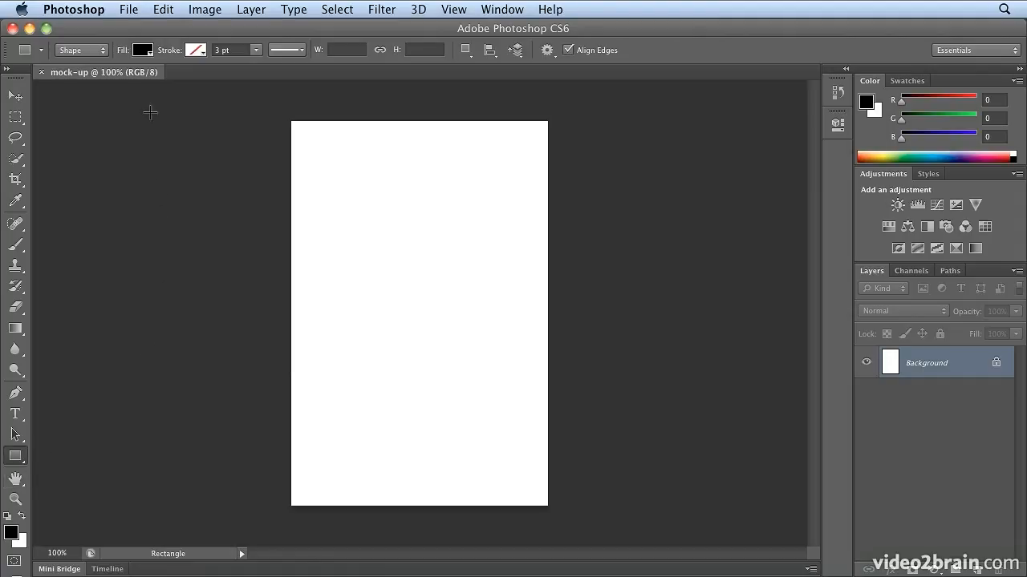
pyautogui.click(144, 51)
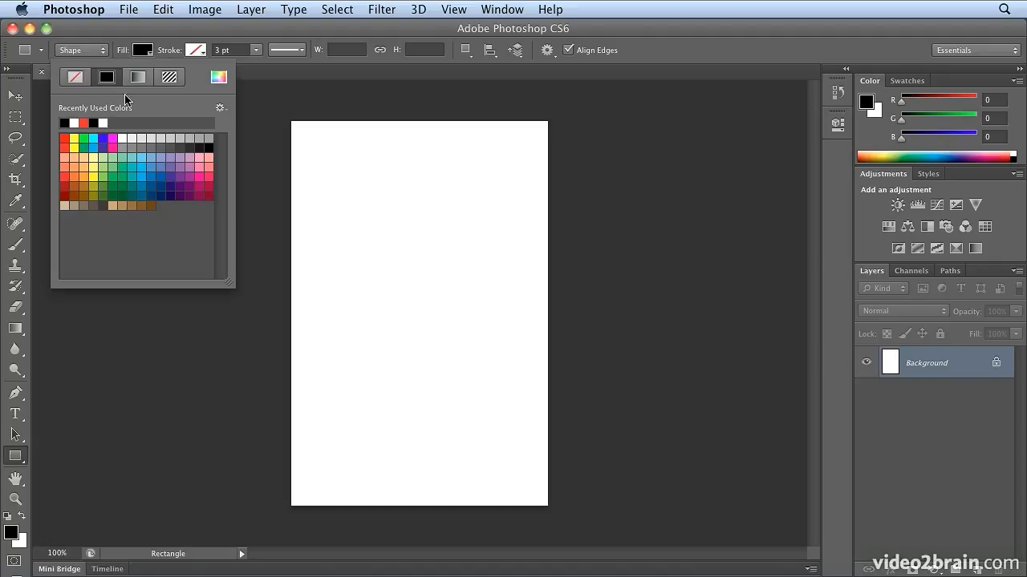
pyautogui.click(64, 195)
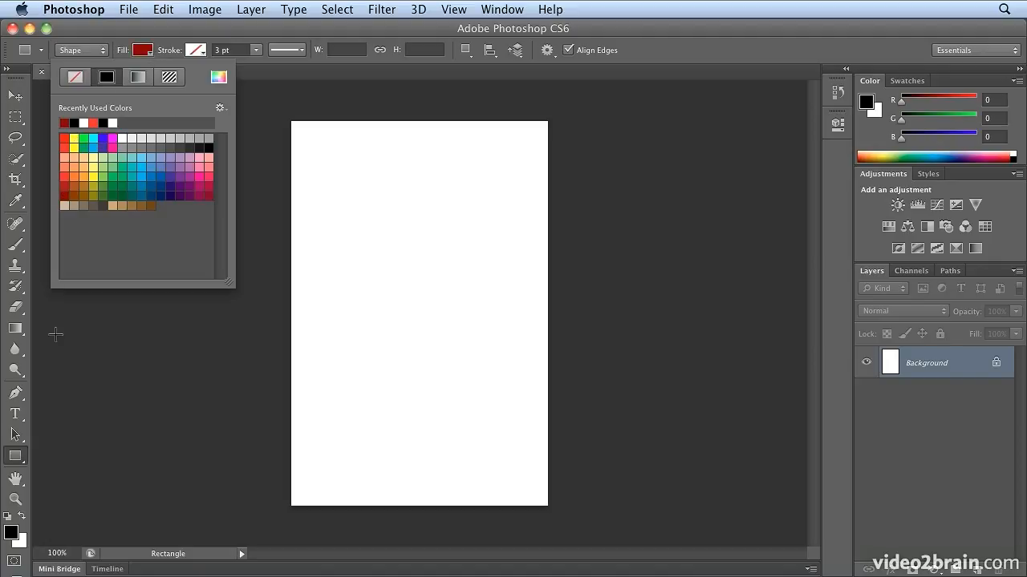
pyautogui.click(15, 458)
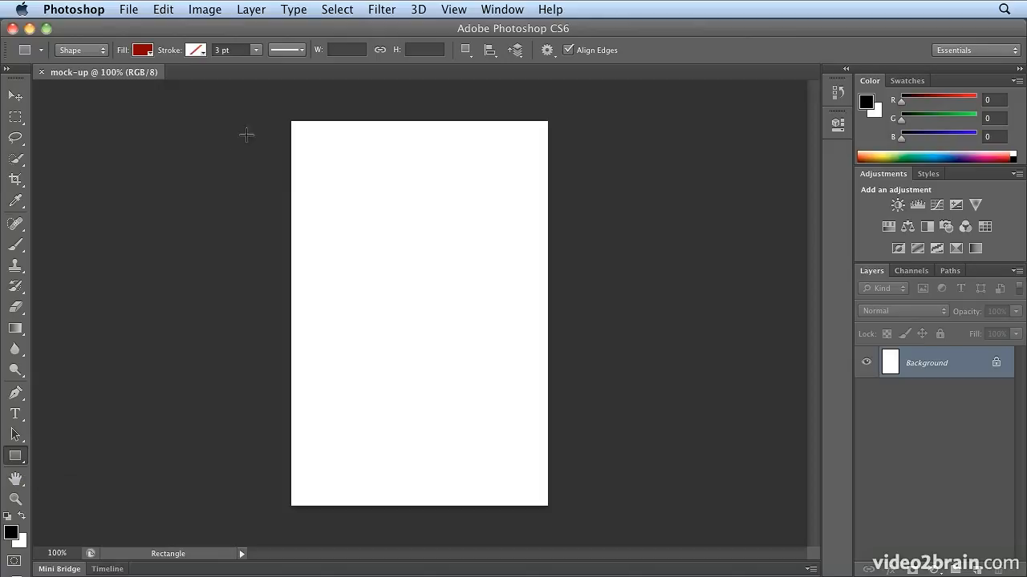
pyautogui.moveTo(261, 104); pyautogui.dragTo(571, 168)
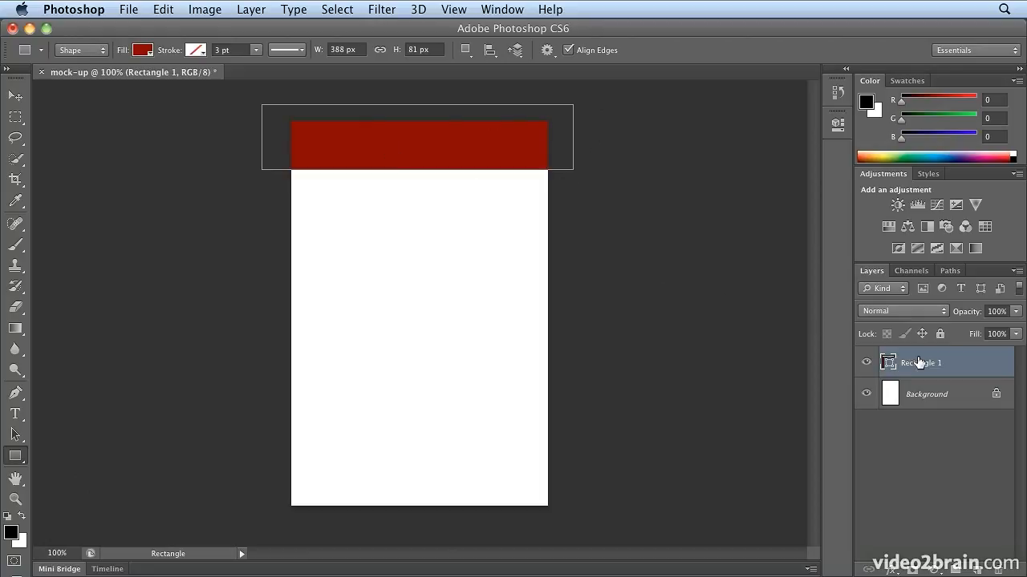
# Step: Rename the rectangle's layer as red_top_bar
pyautogui.doubleClick(920, 365)
pyautogui.write('red_top_bar')
pyautogui.press('Return')
# Step: Rename the rectangle's layer as red bar
pyautogui.doubleClick(908, 365)
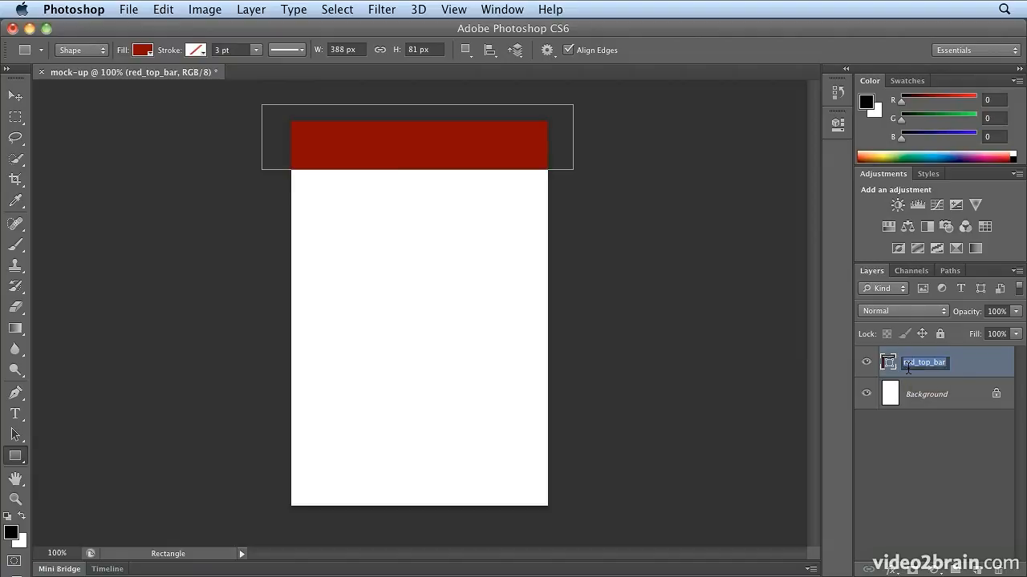
pyautogui.write('red bar')
pyautogui.press('Return')
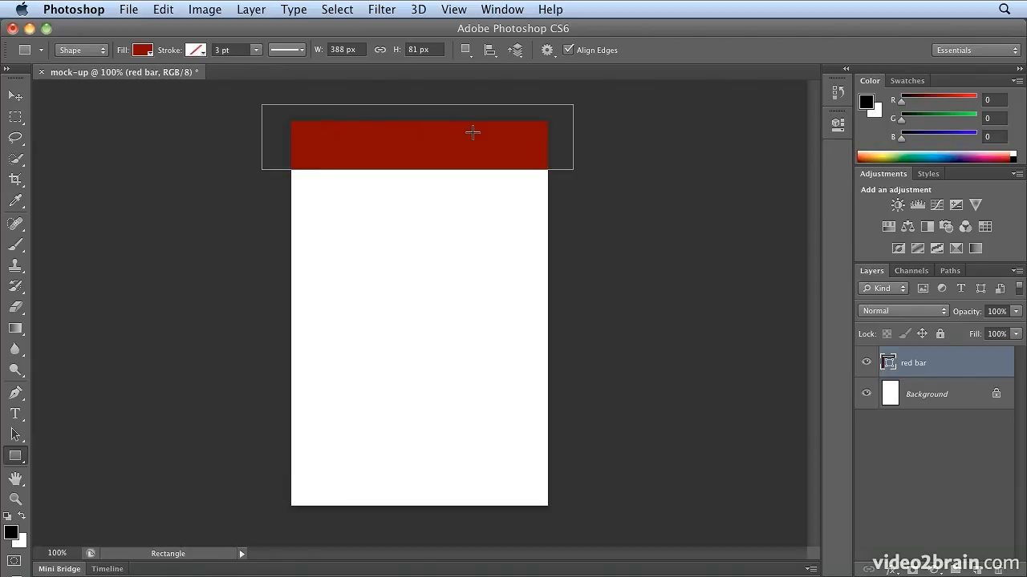
# Step: Save the document in Photoshop format as mock-up_home_screen.psd in the Desktop folder that bears only a first name
pyautogui.click(122, 9)
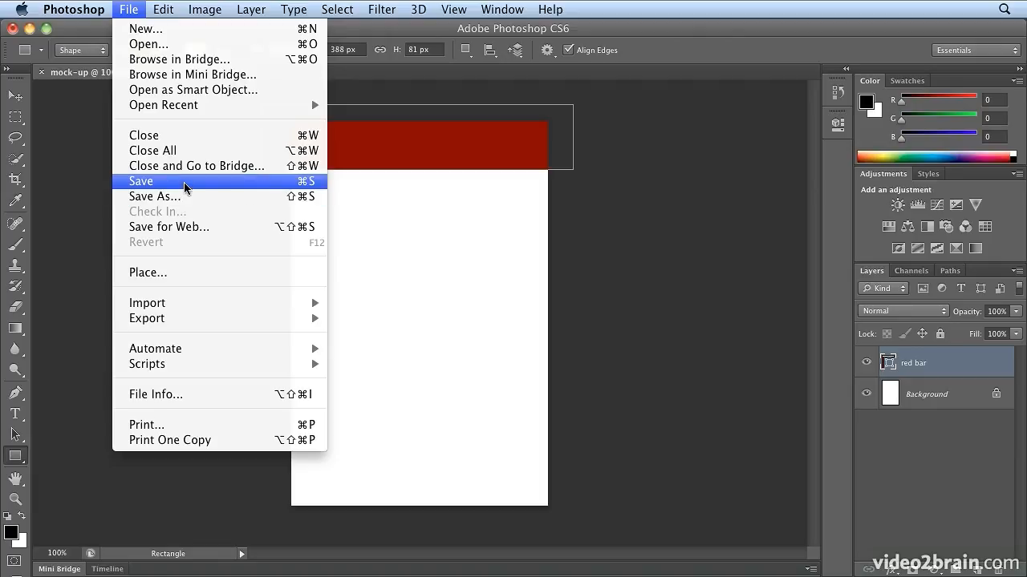
pyautogui.click(184, 187)
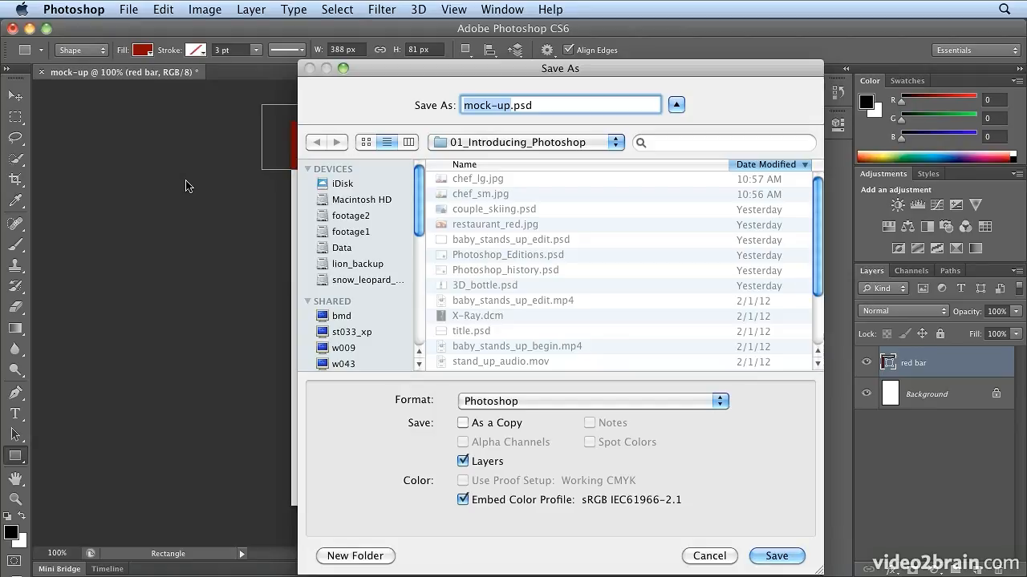
pyautogui.moveTo(417, 205); pyautogui.dragTo(425, 317)
pyautogui.click(350, 207)
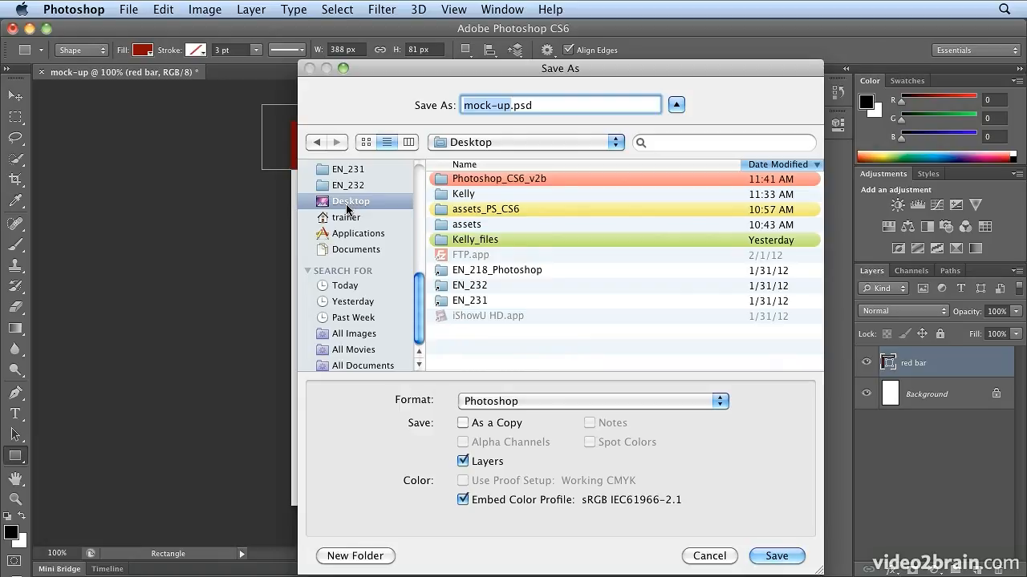
pyautogui.doubleClick(461, 196)
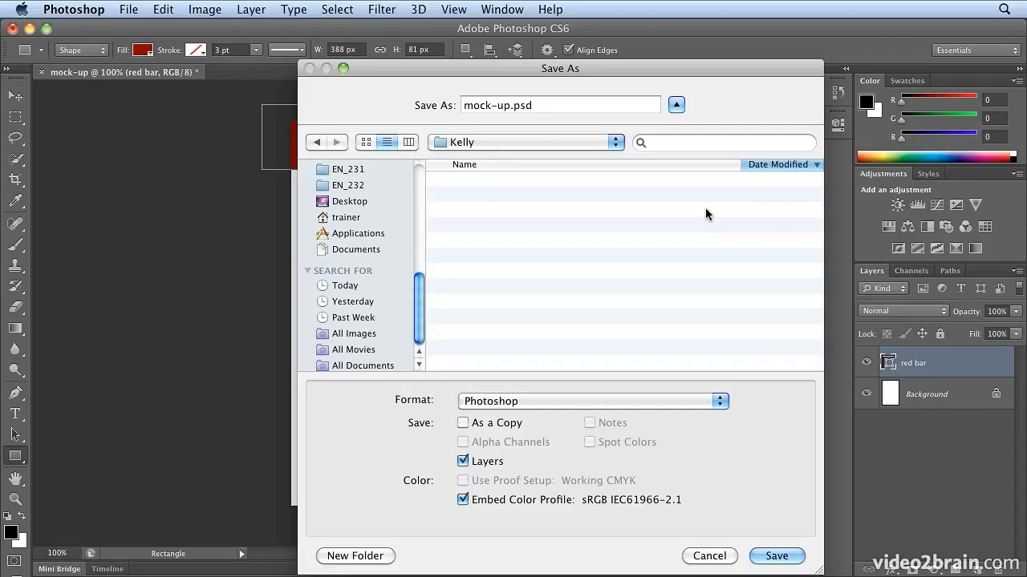
pyautogui.moveTo(487, 68); pyautogui.dragTo(435, 63)
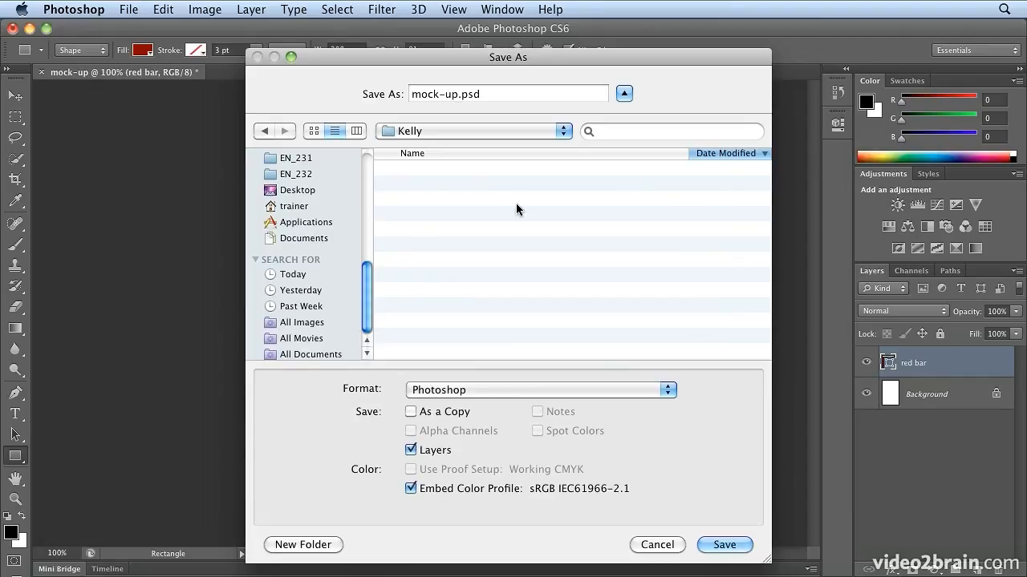
pyautogui.click(457, 96)
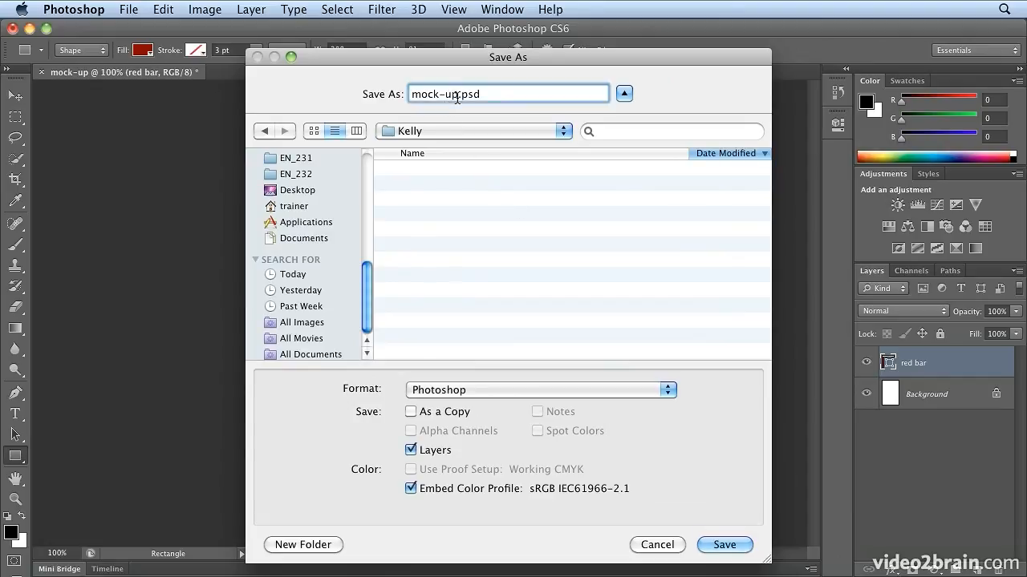
pyautogui.write('_home_screen')
pyautogui.press('Return')
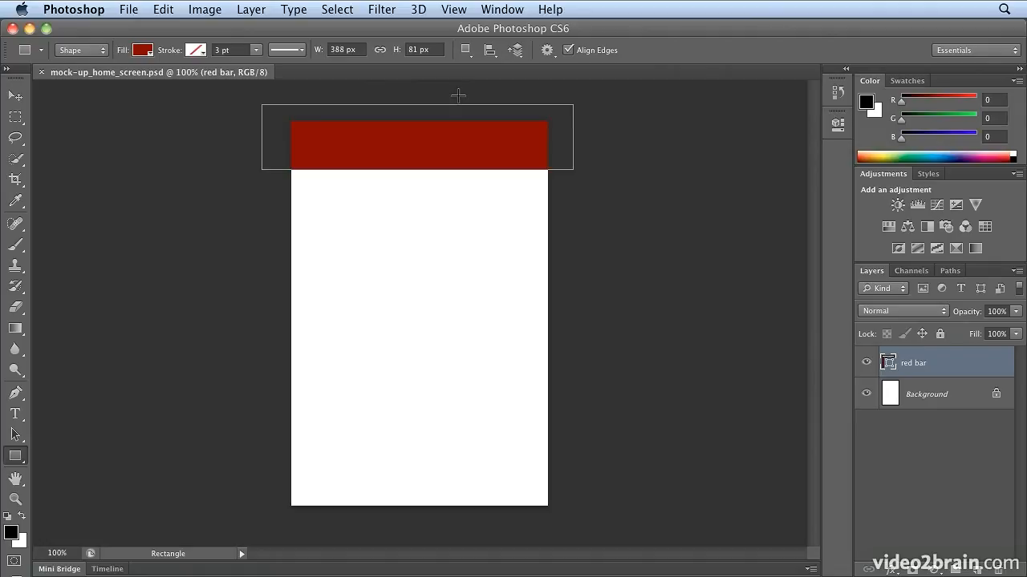
# Step: Open bridge_01.psd from the 01_Introducing_Photoshop folder using Mini Bridge
pyautogui.click(59, 571)
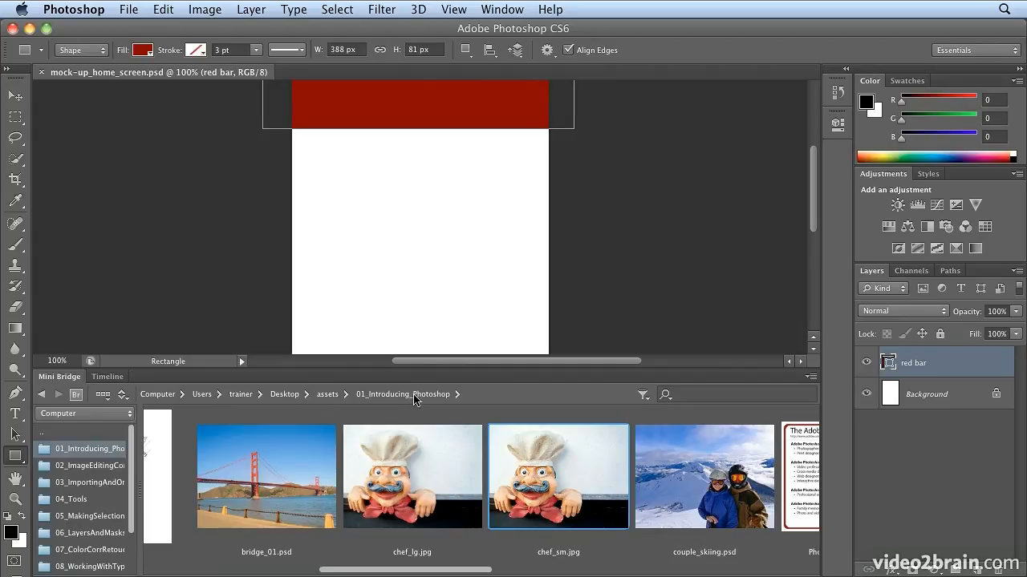
pyautogui.moveTo(395, 571); pyautogui.dragTo(348, 572)
pyautogui.click(333, 503)
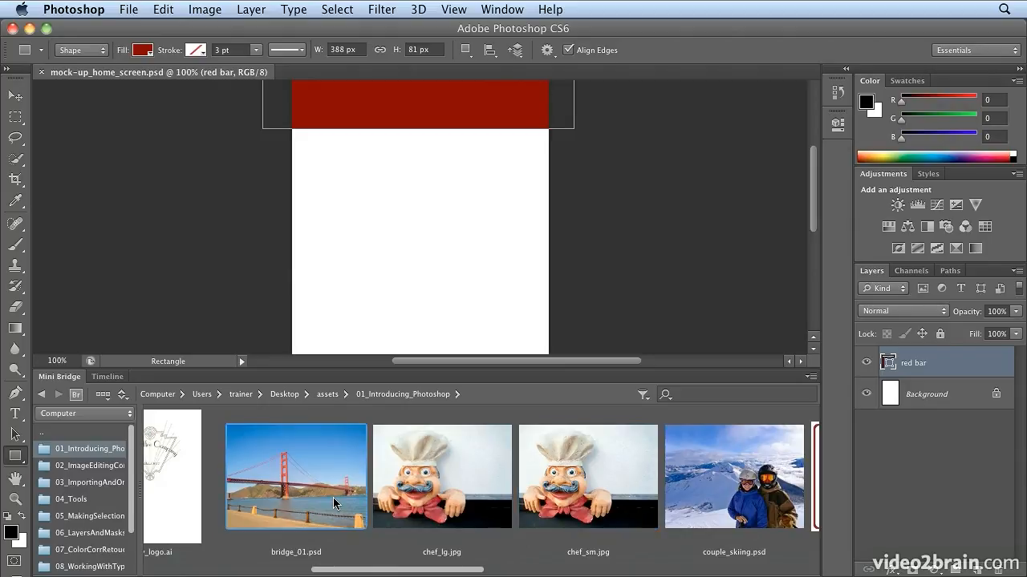
pyautogui.doubleClick(333, 497)
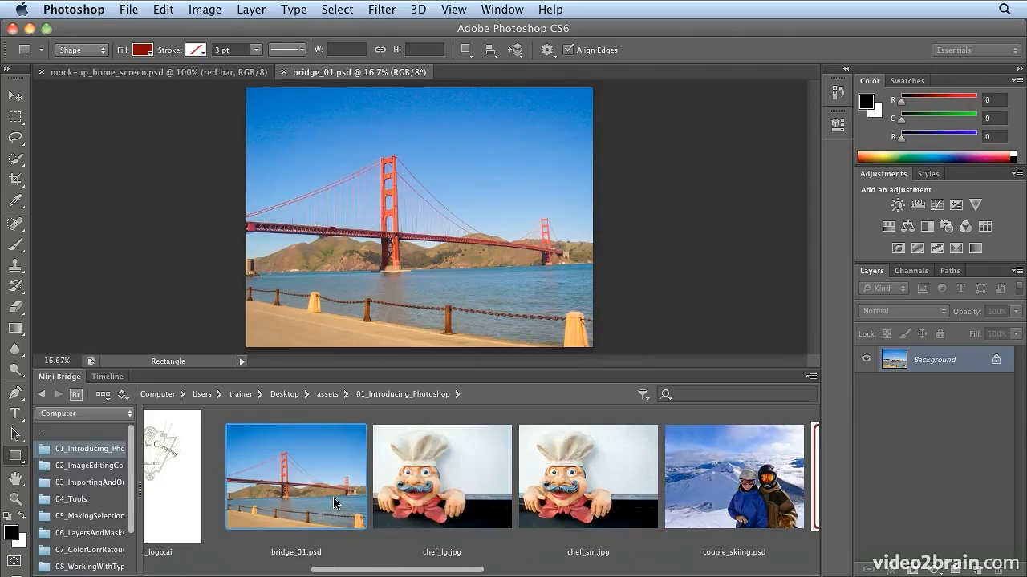
# Step: Find restaurant_red.jpg in the same Mini Bridge folder and open it
pyautogui.click(414, 498)
pyautogui.click(563, 502)
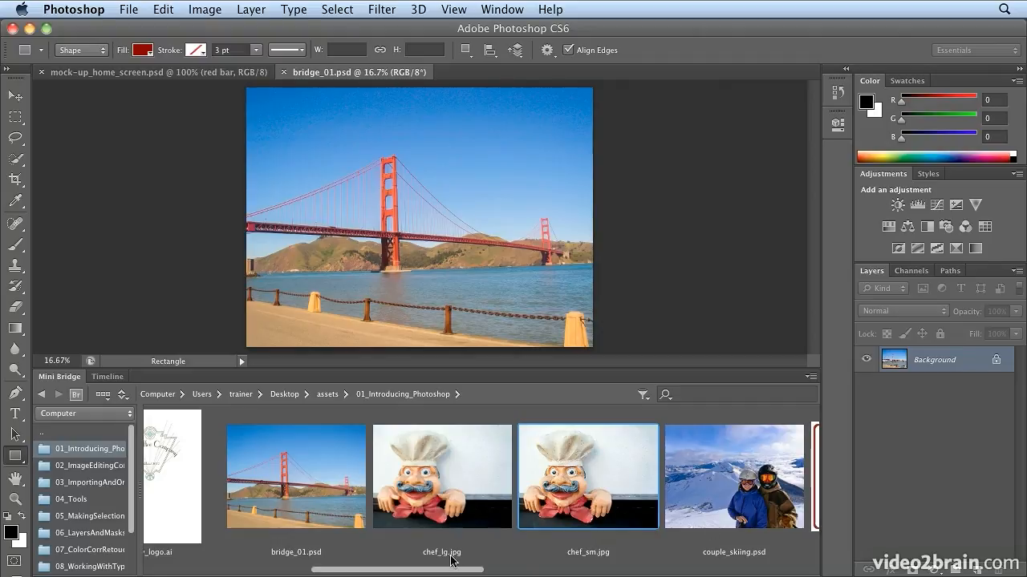
pyautogui.moveTo(446, 570); pyautogui.dragTo(631, 562)
pyautogui.click(596, 515)
pyautogui.doubleClick(595, 515)
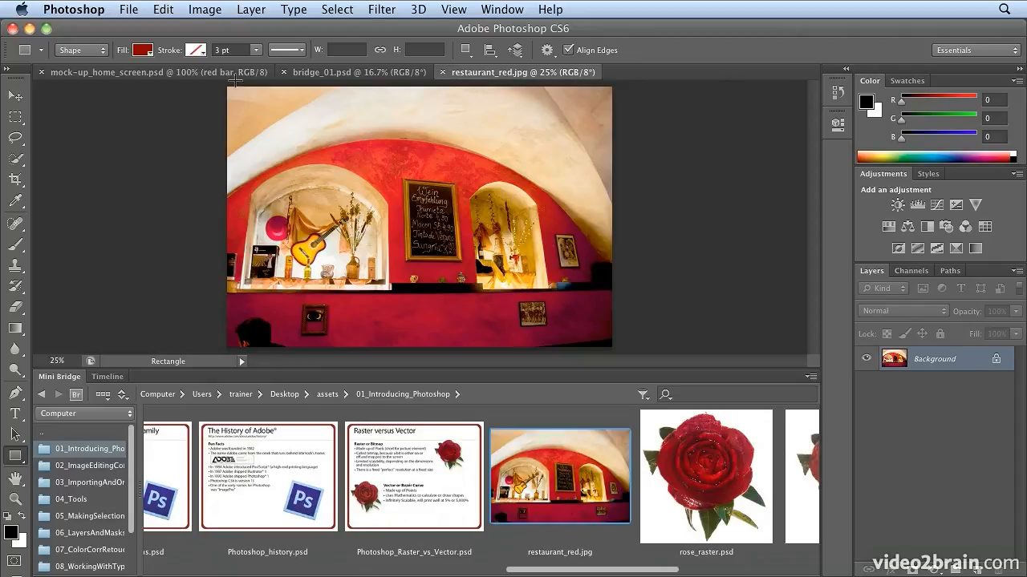
# Step: Switch between the open bridge, mock-up and restaurant documents, ending on restaurant_red.jpg
pyautogui.click(373, 73)
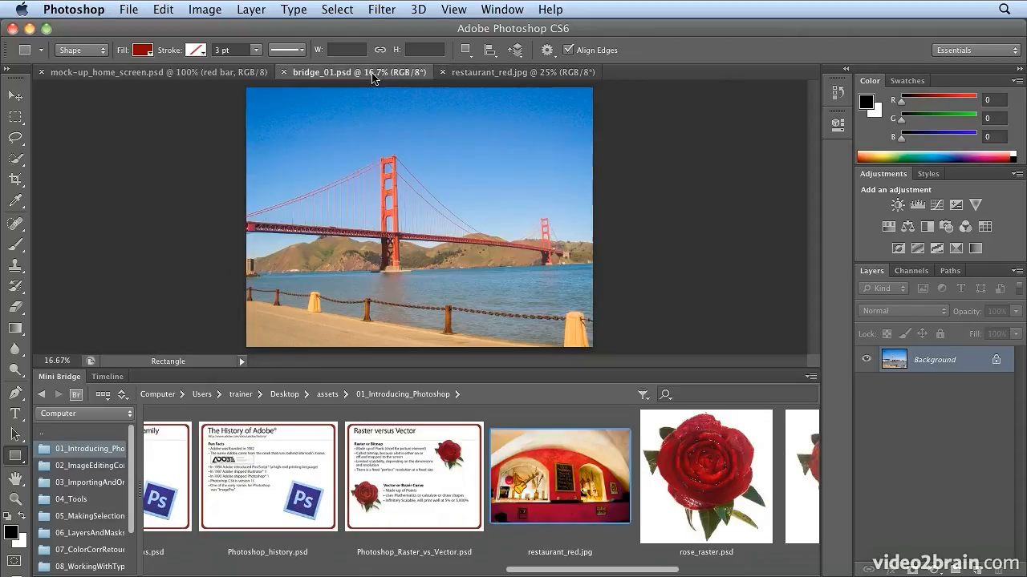
pyautogui.click(199, 77)
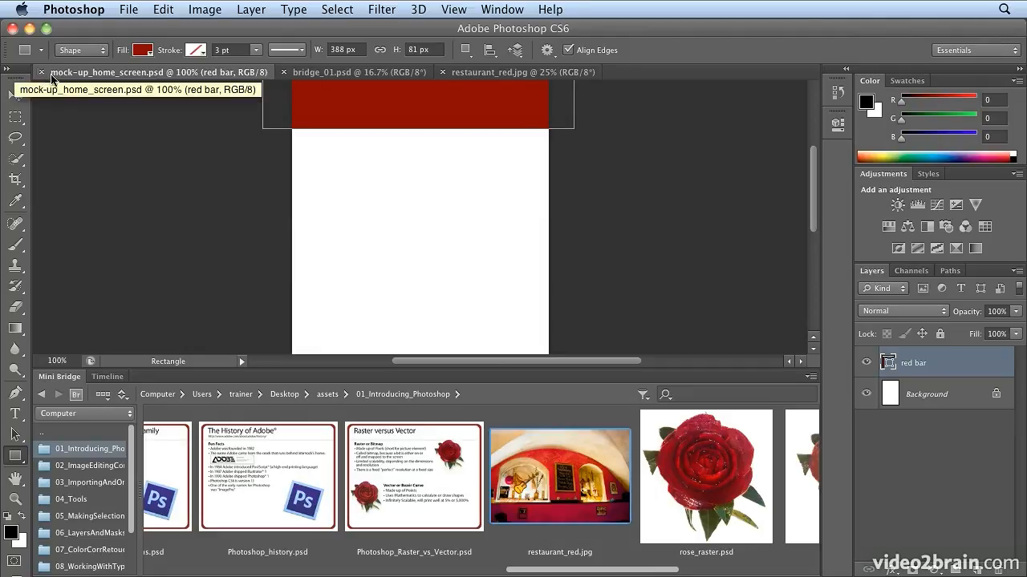
pyautogui.click(326, 74)
pyautogui.click(465, 72)
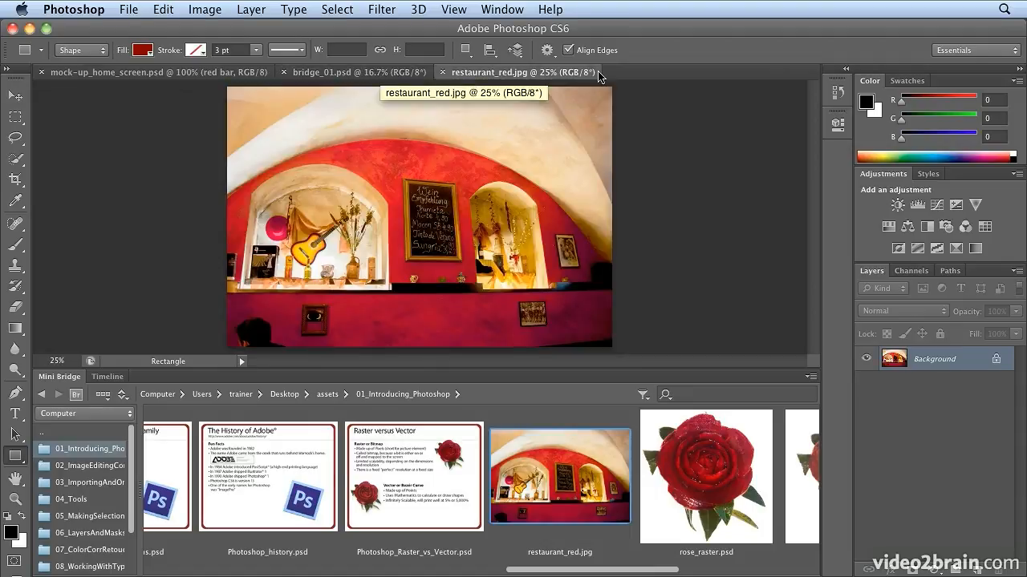
# Step: Close restaurant_red.jpg and bridge_01.psd, leaving only the mock-up document open
pyautogui.click(443, 72)
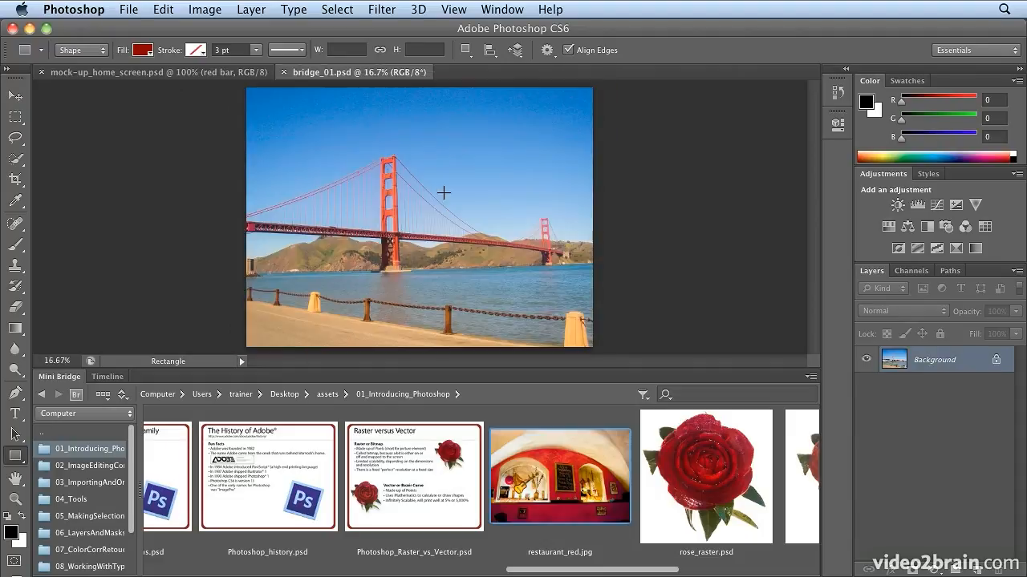
pyautogui.click(284, 72)
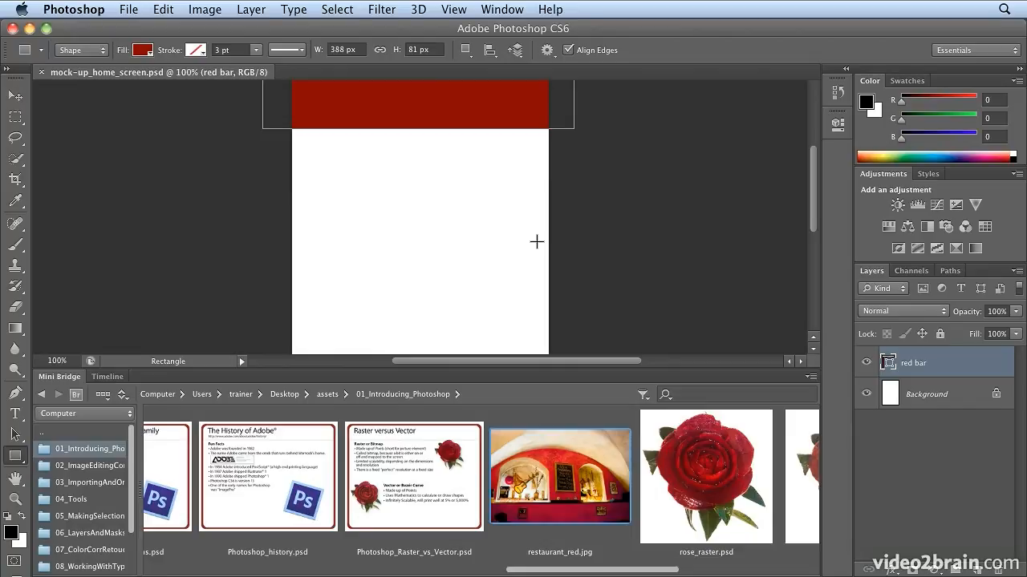
# Step: Save a copy of the mock-up in JPEG format as mock-up_home_screen_01.jpg in the same folder as the PSD
pyautogui.click(137, 9)
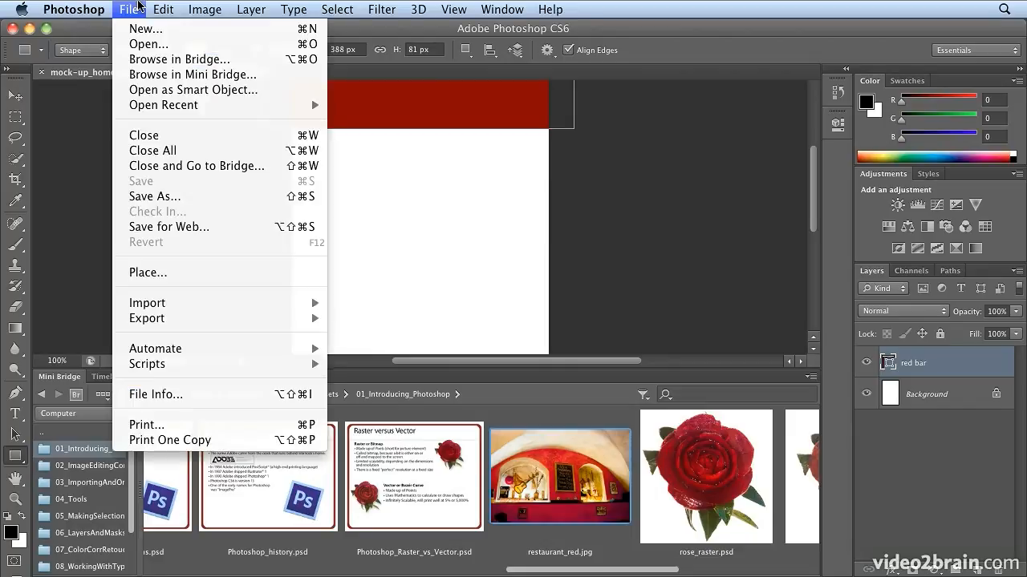
pyautogui.click(191, 199)
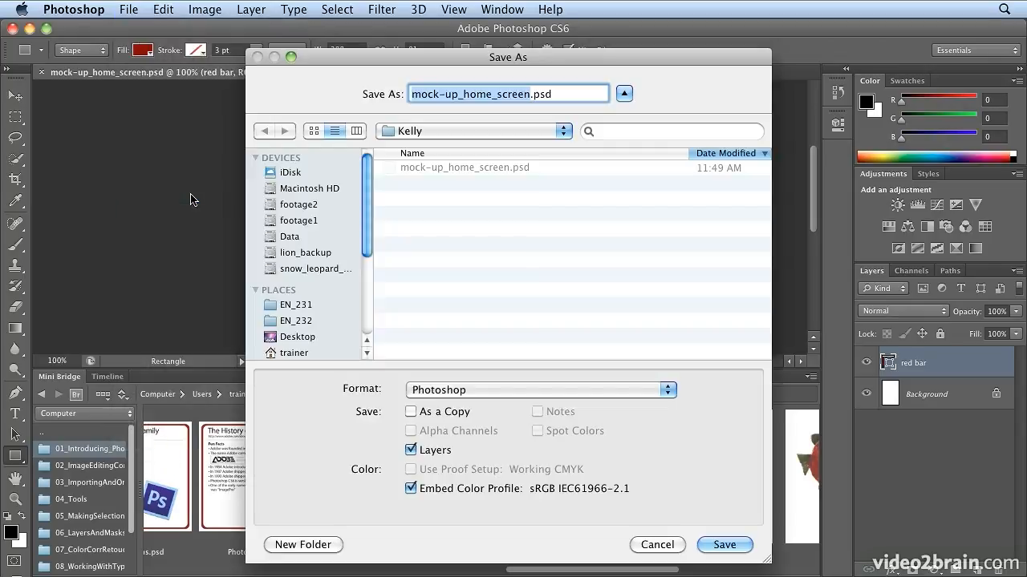
pyautogui.click(518, 396)
pyautogui.click(509, 492)
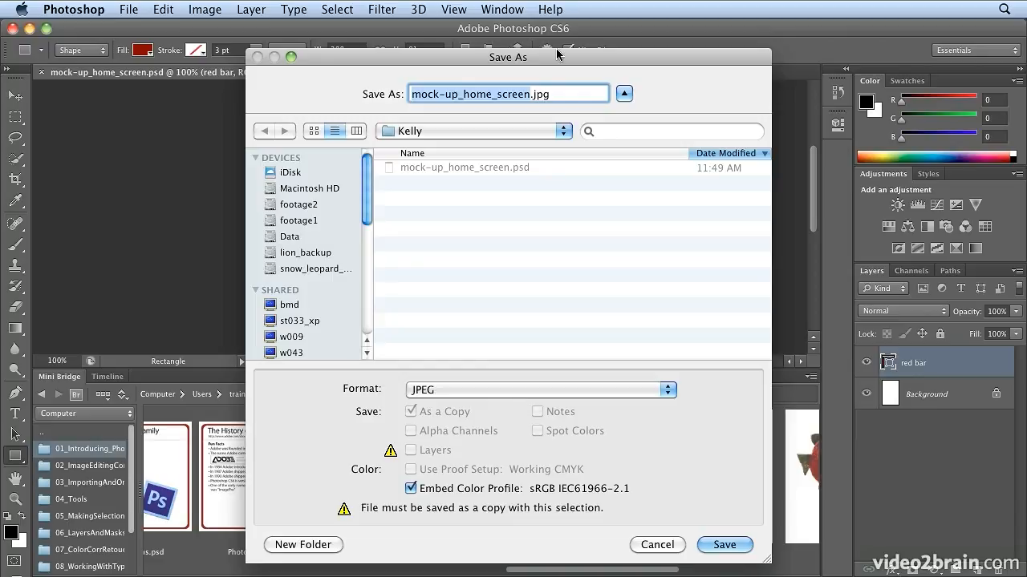
pyautogui.click(579, 92)
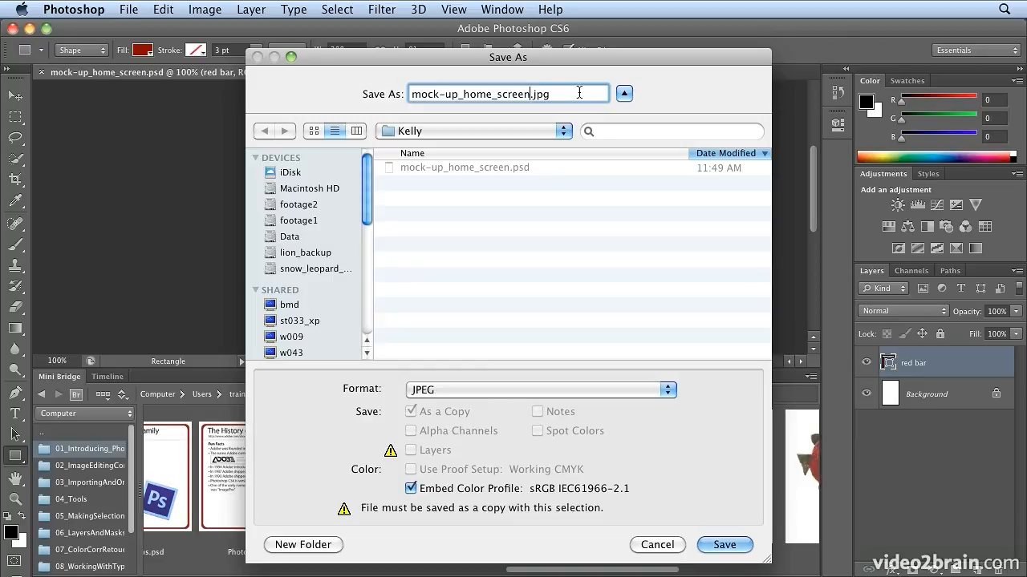
pyautogui.write('_01')
pyautogui.click(724, 545)
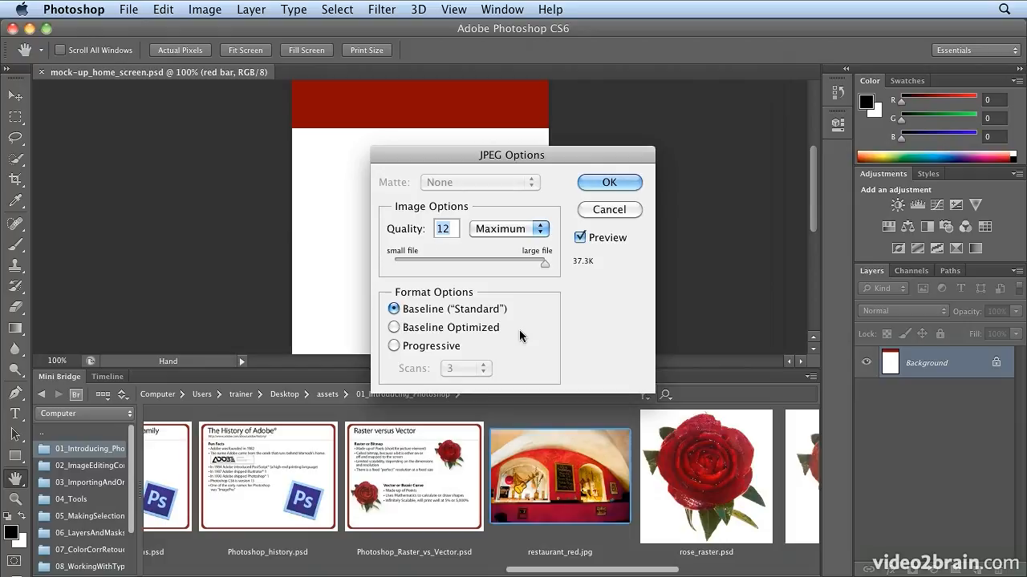
# Step: Compare JPEG quality settings 8, 12 and 6, settle on 8 (High) and complete the save
pyautogui.write('8')
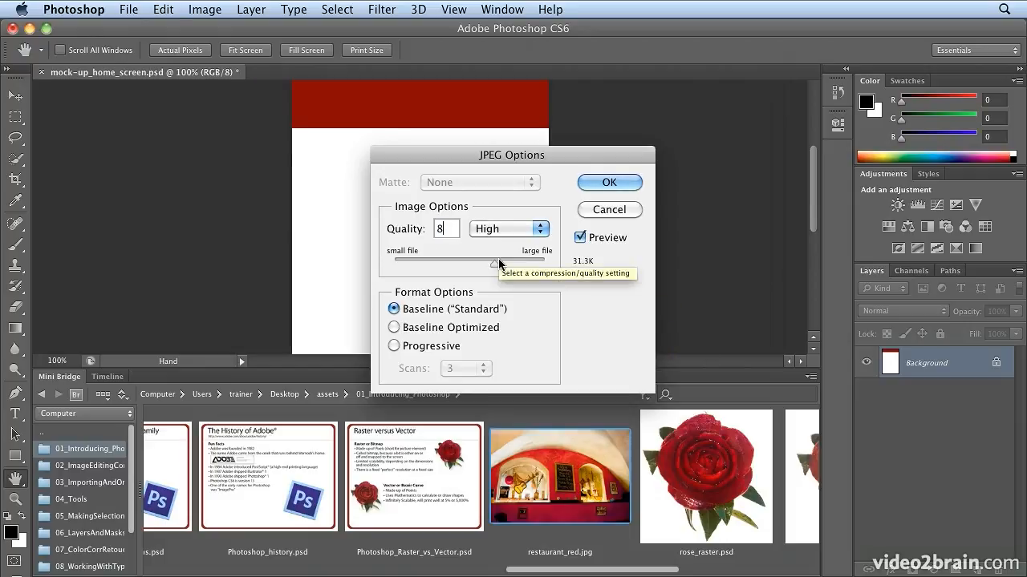
pyautogui.moveTo(495, 263); pyautogui.dragTo(614, 267)
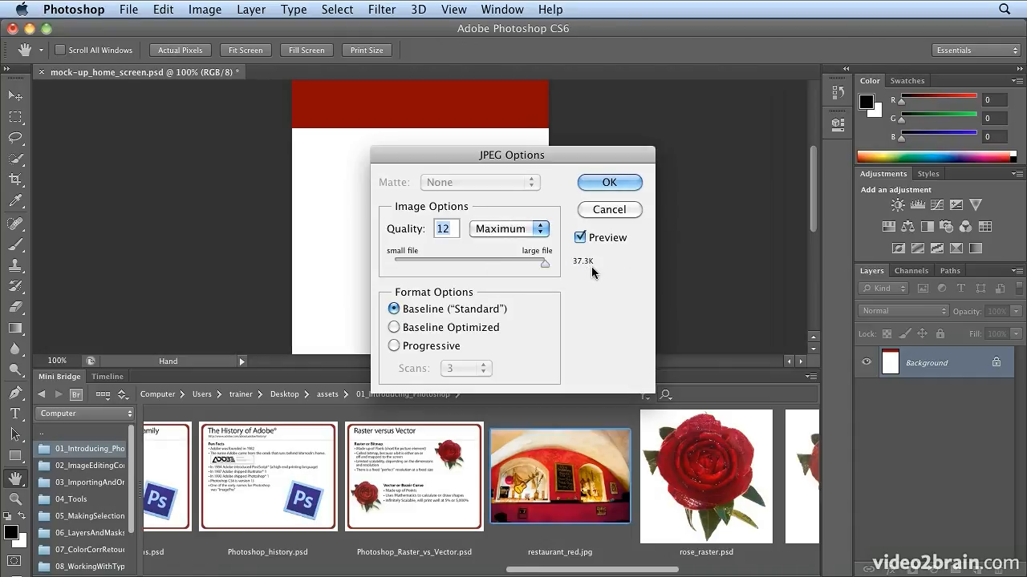
pyautogui.write('8')
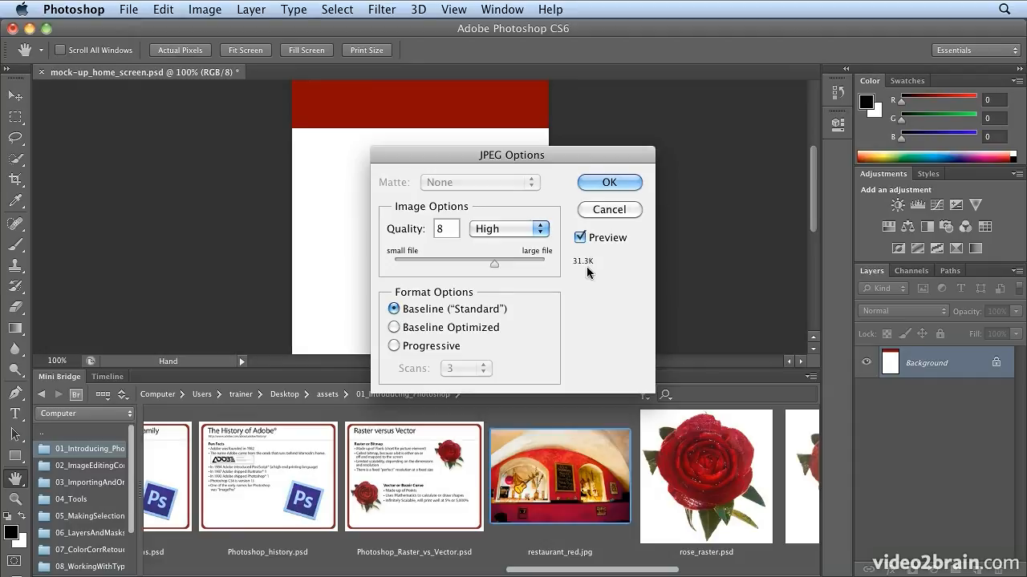
pyautogui.press('BackSpace')
pyautogui.write('6')
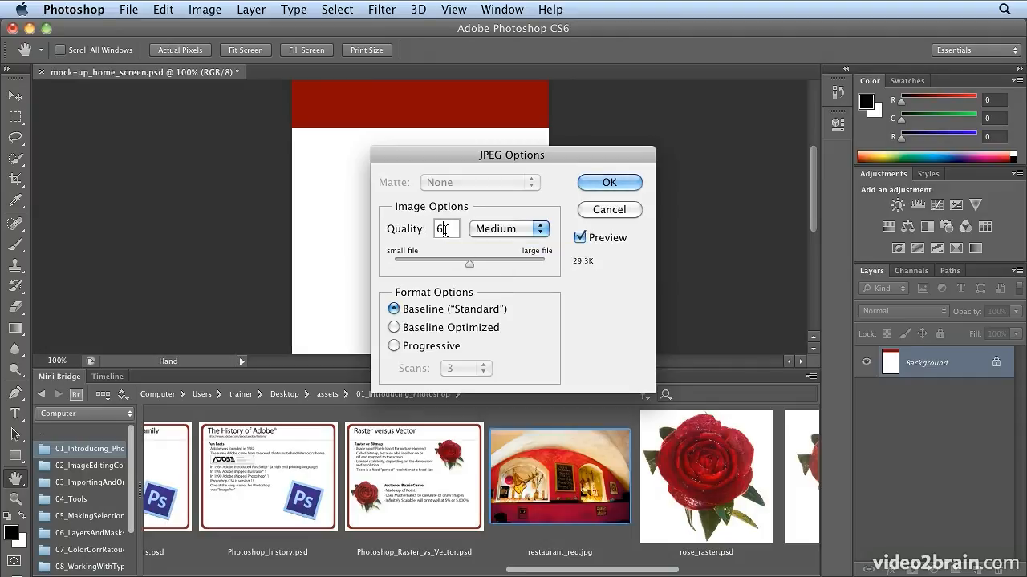
pyautogui.press('BackSpace')
pyautogui.write('8')
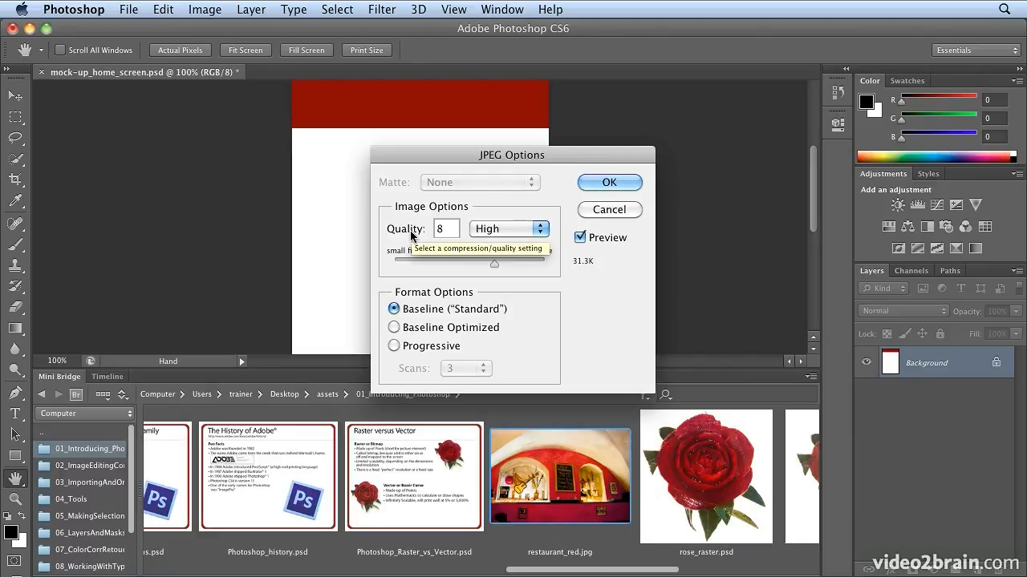
pyautogui.click(609, 182)
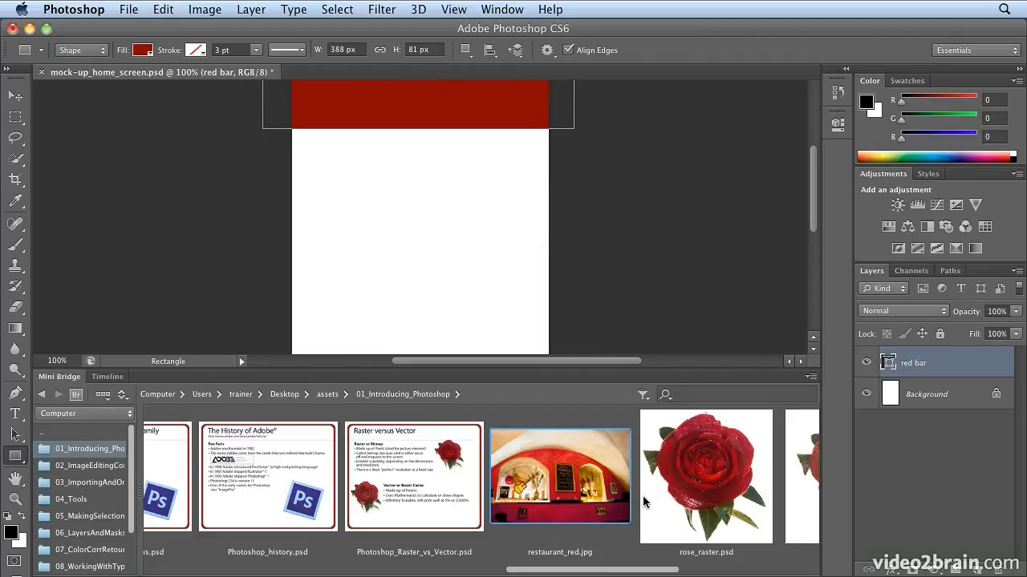
# Step: Reopen restaurant_red.jpg from Mini Bridge, collapse the Mini Bridge panel and fit the image on screen
pyautogui.doubleClick(610, 504)
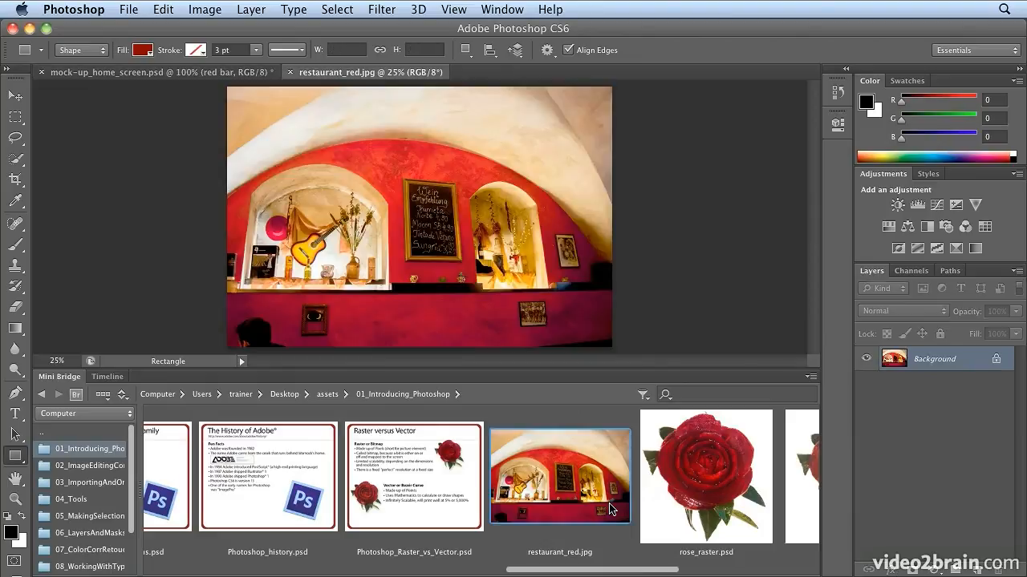
pyautogui.doubleClick(59, 376)
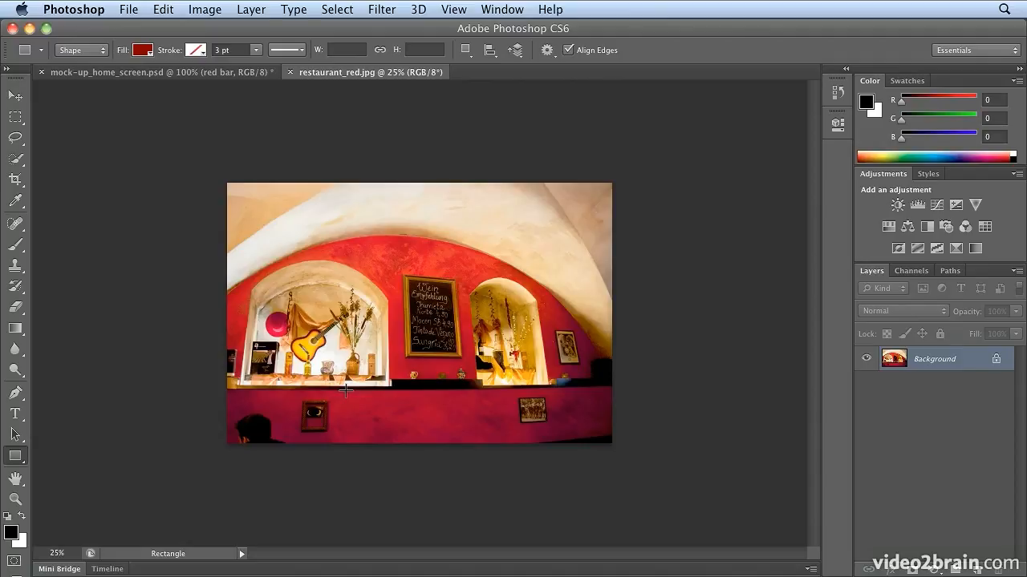
pyautogui.click(454, 9)
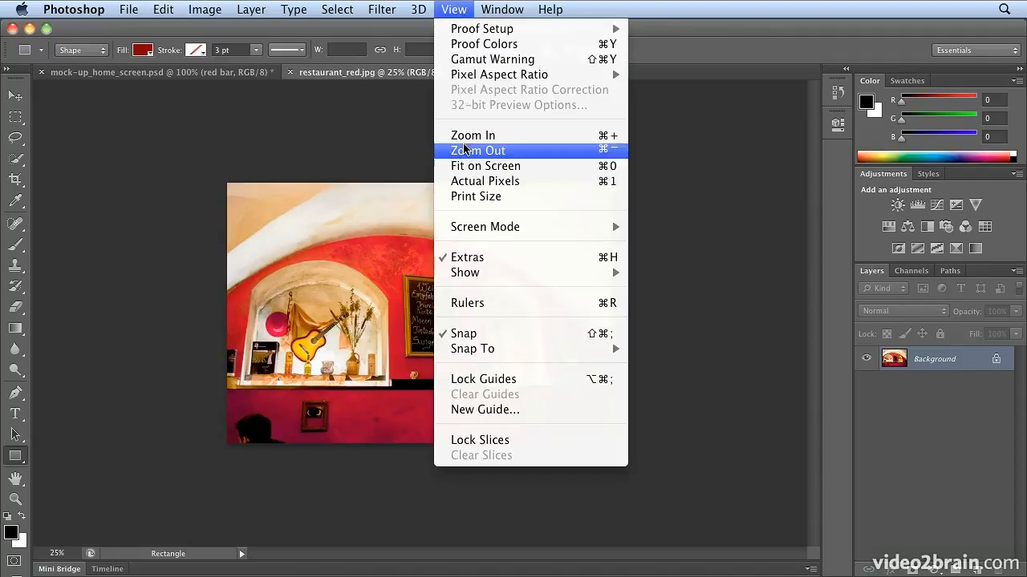
pyautogui.click(466, 166)
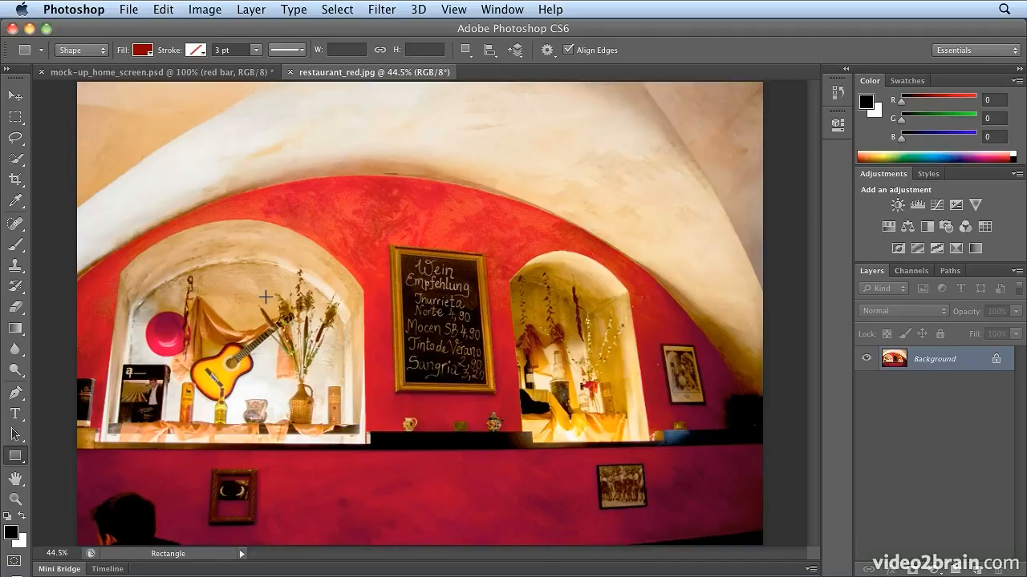
pyautogui.click(131, 10)
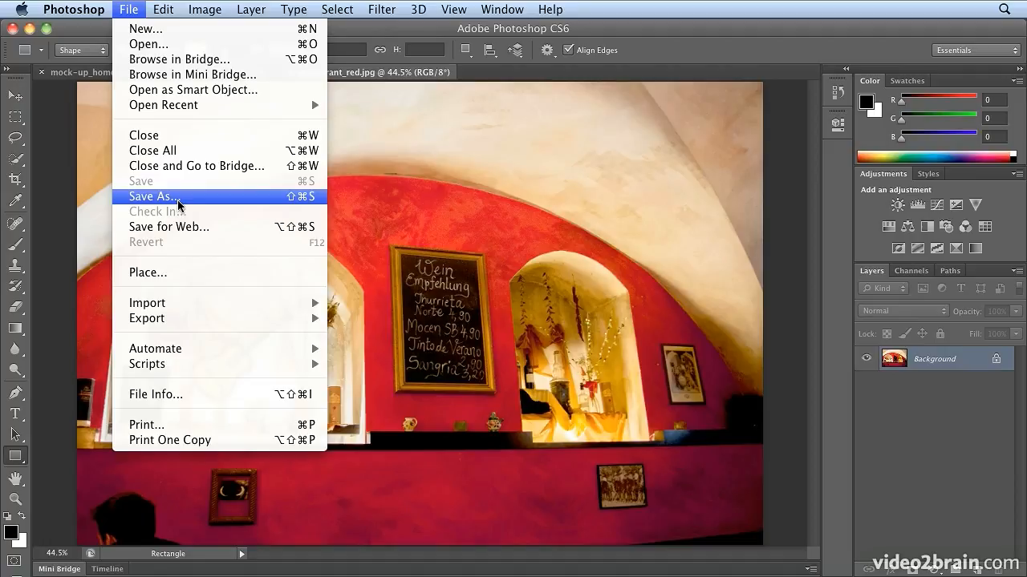
pyautogui.click(271, 4)
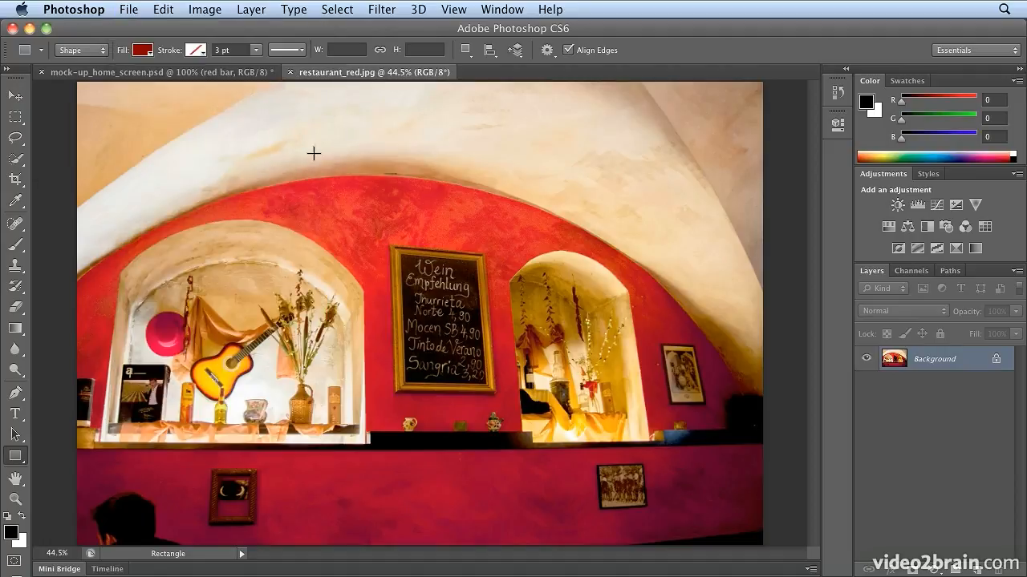
# Step: Switch to the mock-up document and open bridge_01.psd from Desktop > assets > 01_Introducing_Photoshop using the Open dialog
pyautogui.click(169, 73)
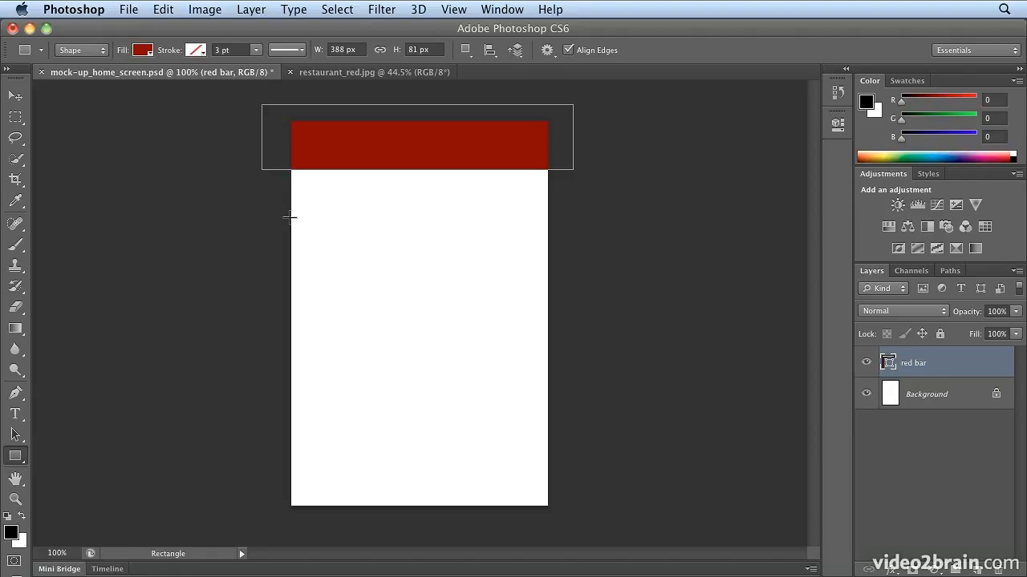
pyautogui.click(136, 9)
pyautogui.click(138, 44)
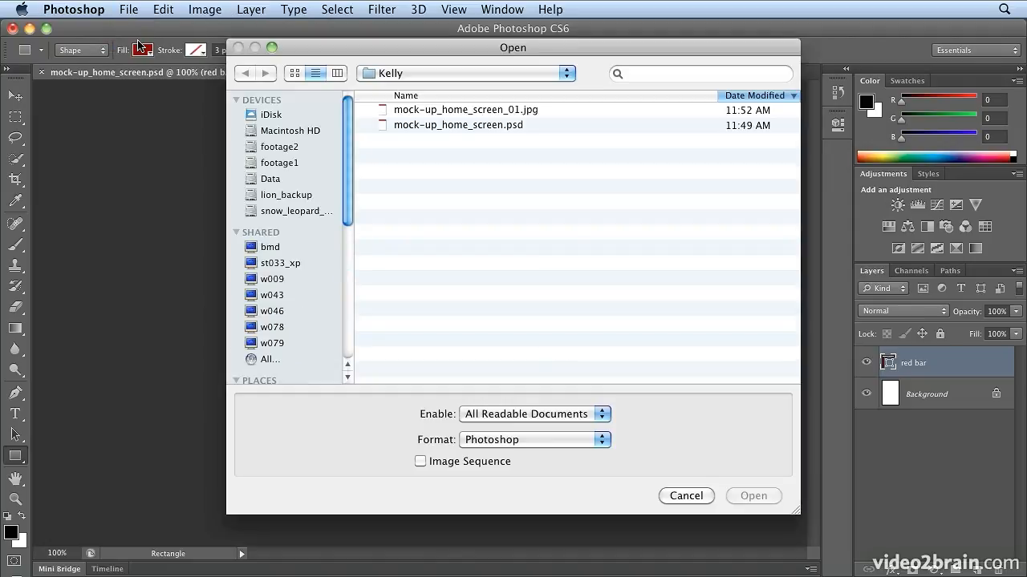
pyautogui.click(398, 73)
pyautogui.click(397, 90)
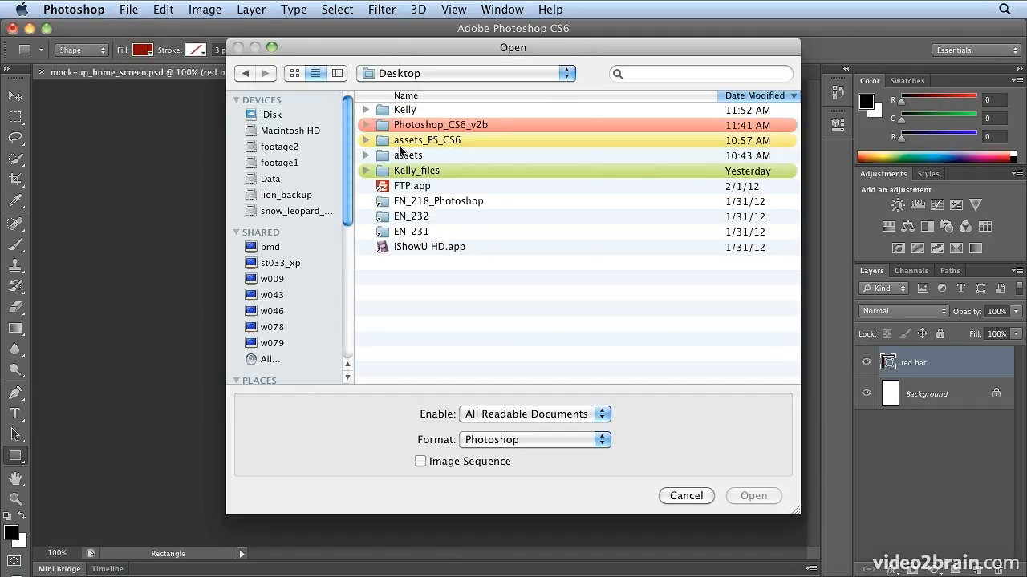
pyautogui.click(417, 156)
pyautogui.doubleClick(417, 156)
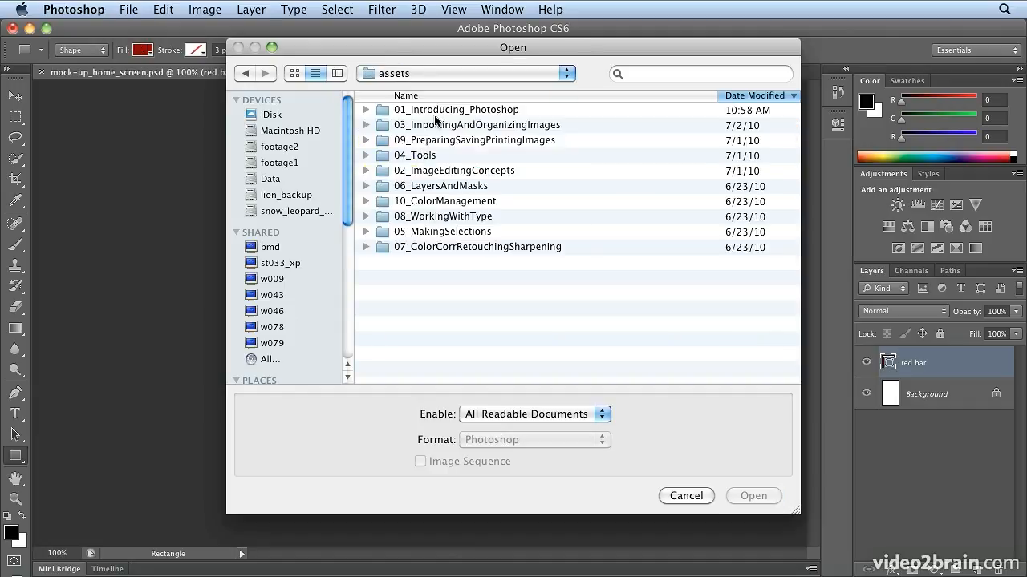
pyautogui.doubleClick(436, 113)
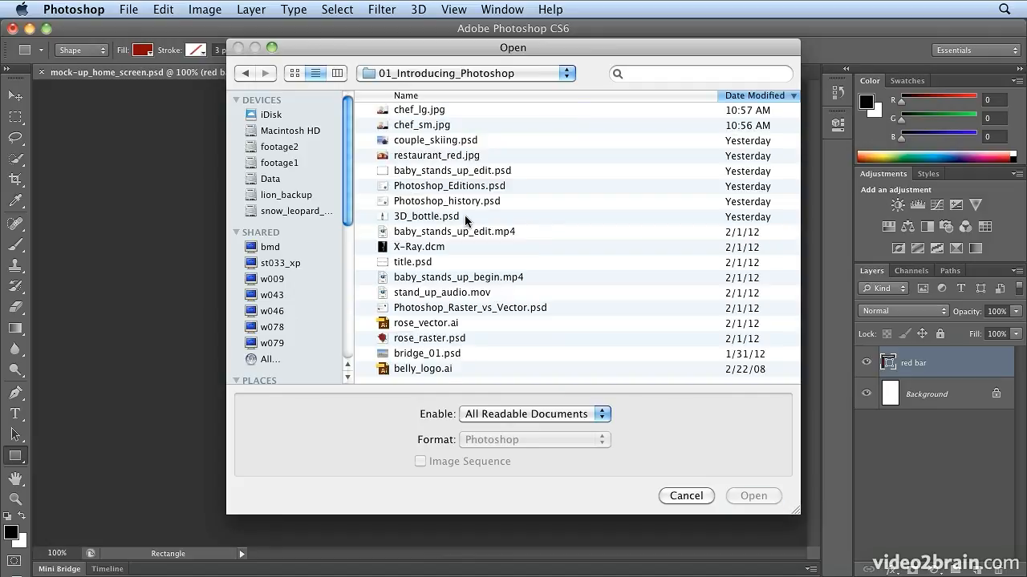
pyautogui.doubleClick(453, 354)
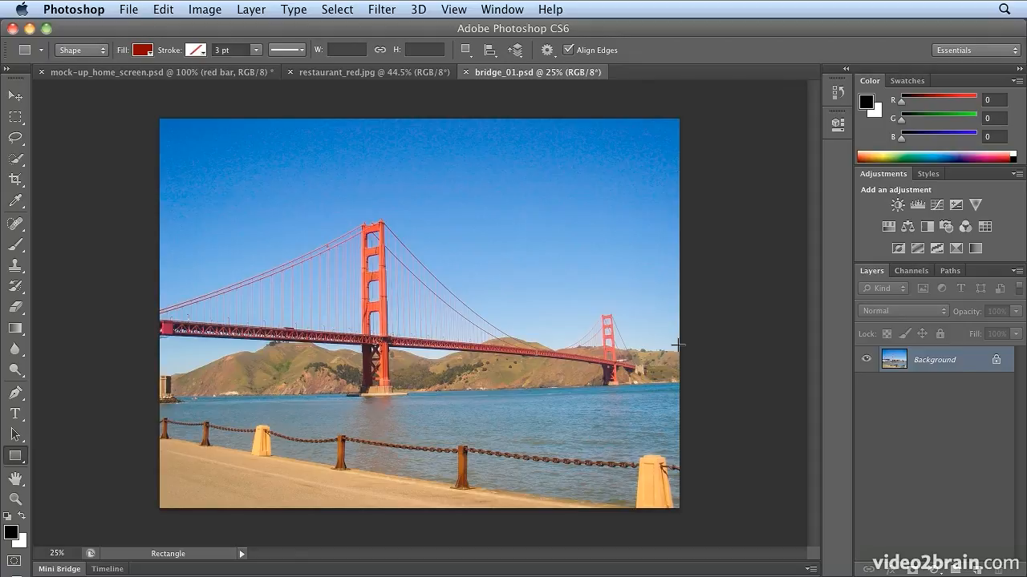
# Step: Expand Mini Bridge and open rose_raster.psd from the 01_Introducing_Photoshop folder
pyautogui.click(56, 568)
pyautogui.doubleClick(666, 515)
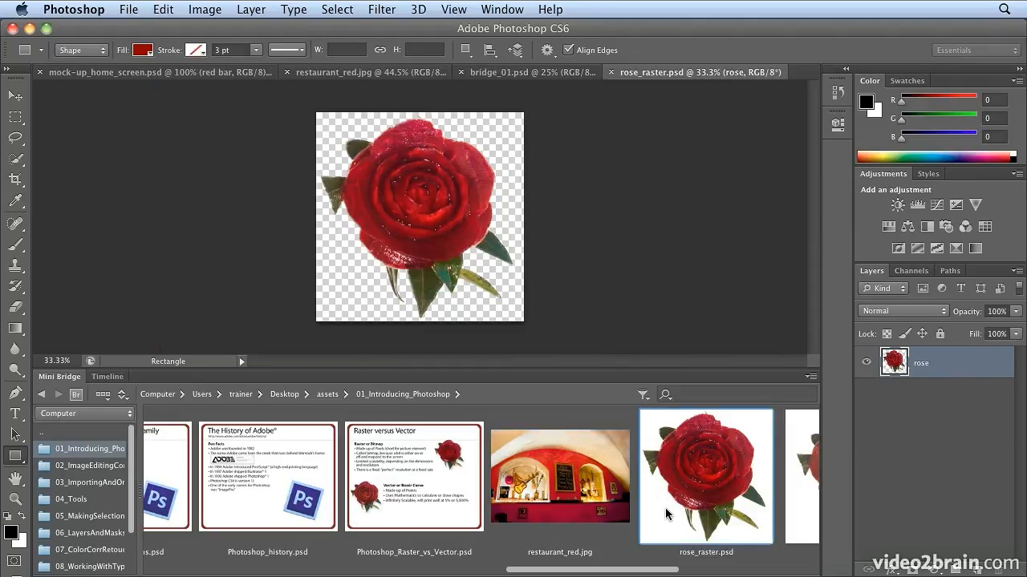